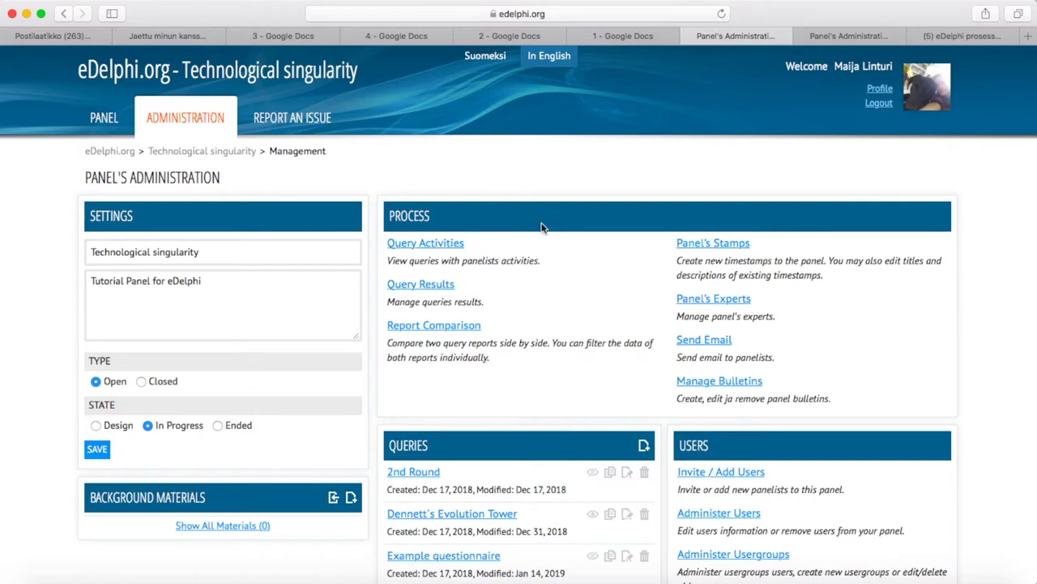
# Open the Invite / Add Users page for the Technological singularity panel.
pyautogui.click(739, 477)
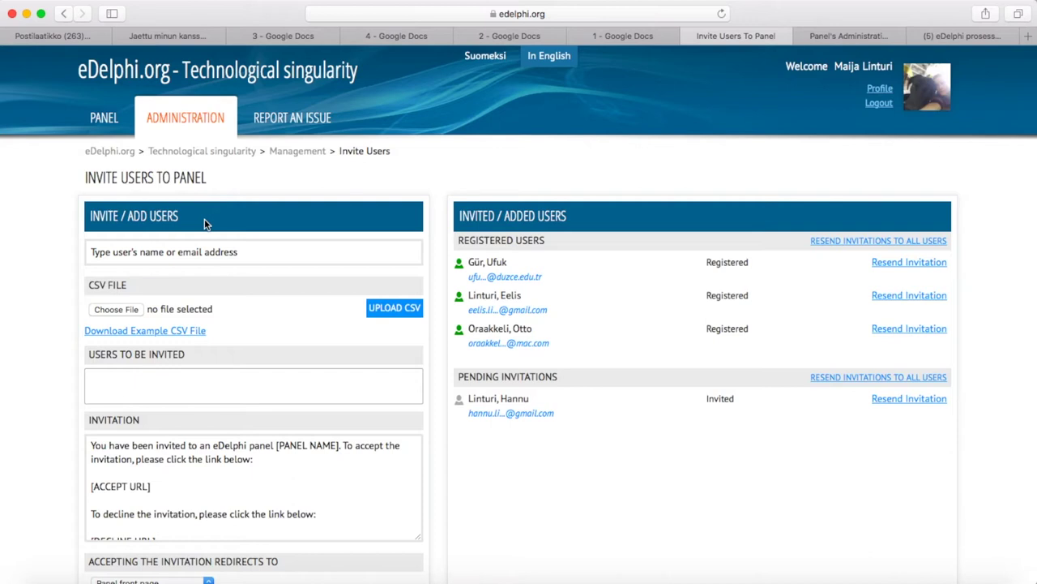
# Search for the user by name and add their hotmail account to Users to Be Invited.
pyautogui.click(175, 252)
pyautogui.write('maijalintur')
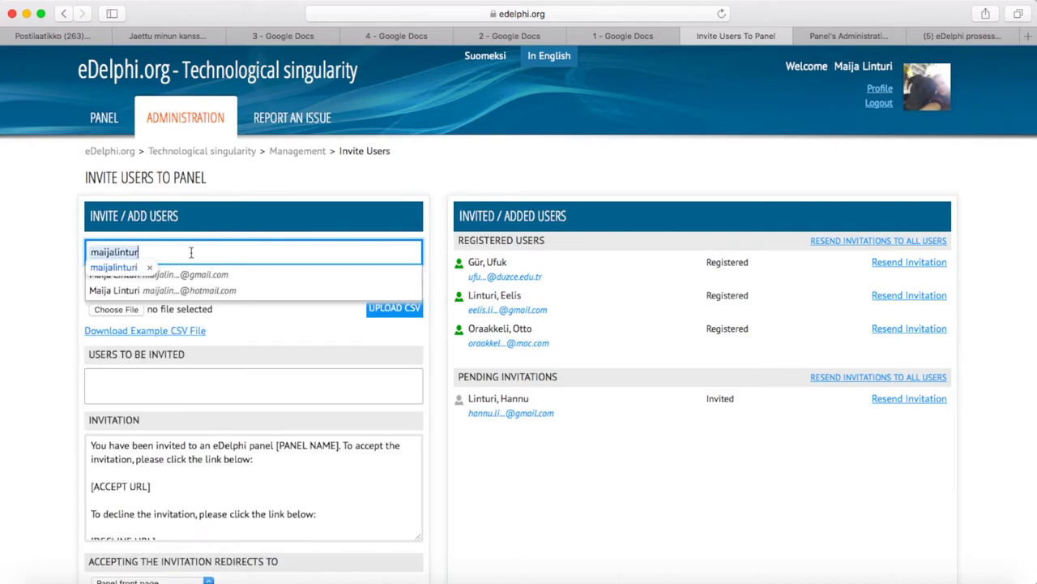
pyautogui.click(222, 292)
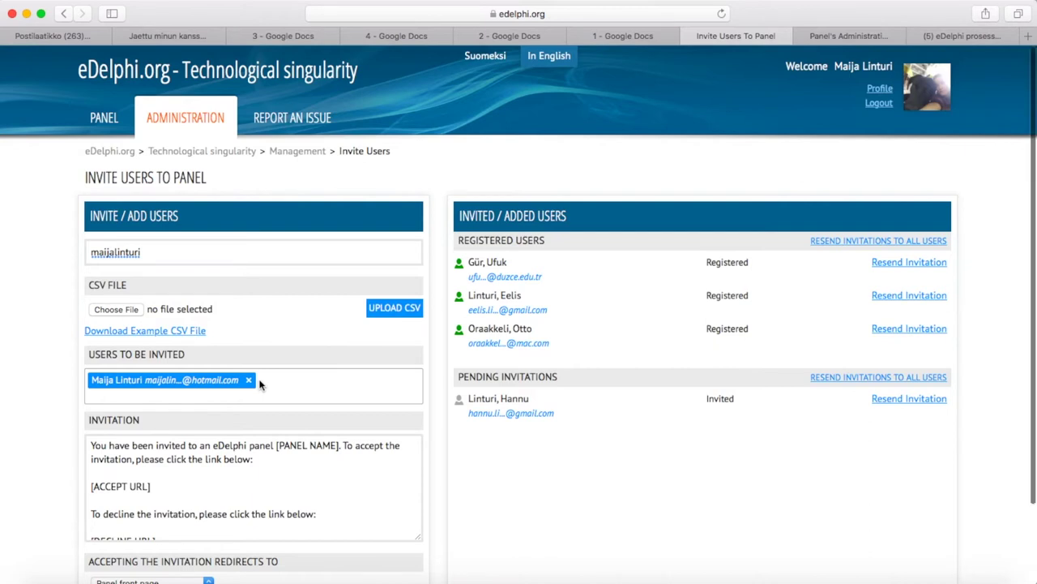
pyautogui.scroll(-3, 259, 384)
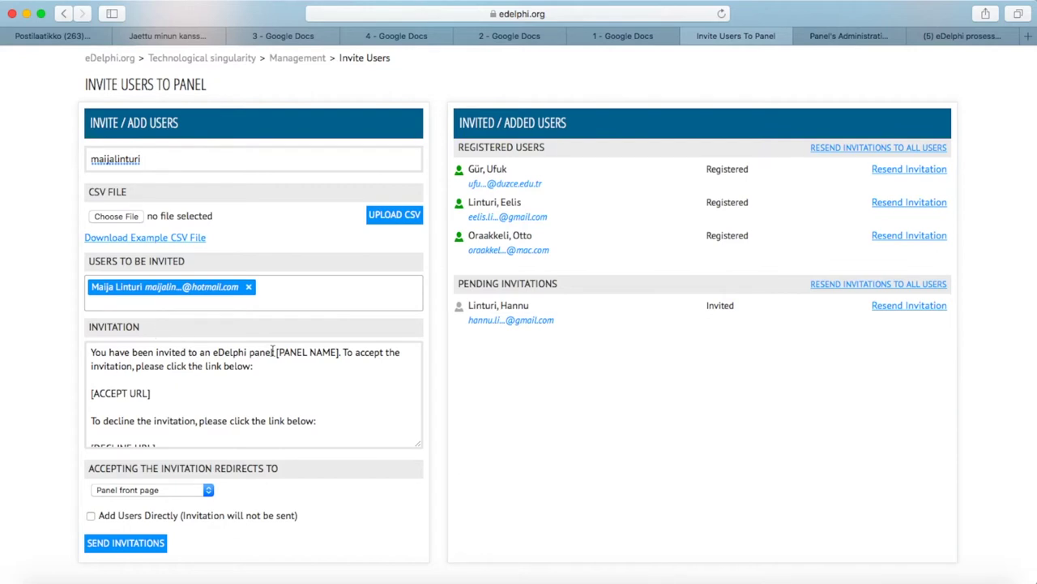
# Check the [PANEL NAME] and [ACCEPT URL] placeholders in the invitation message.
pyautogui.moveTo(276, 352); pyautogui.dragTo(343, 357)
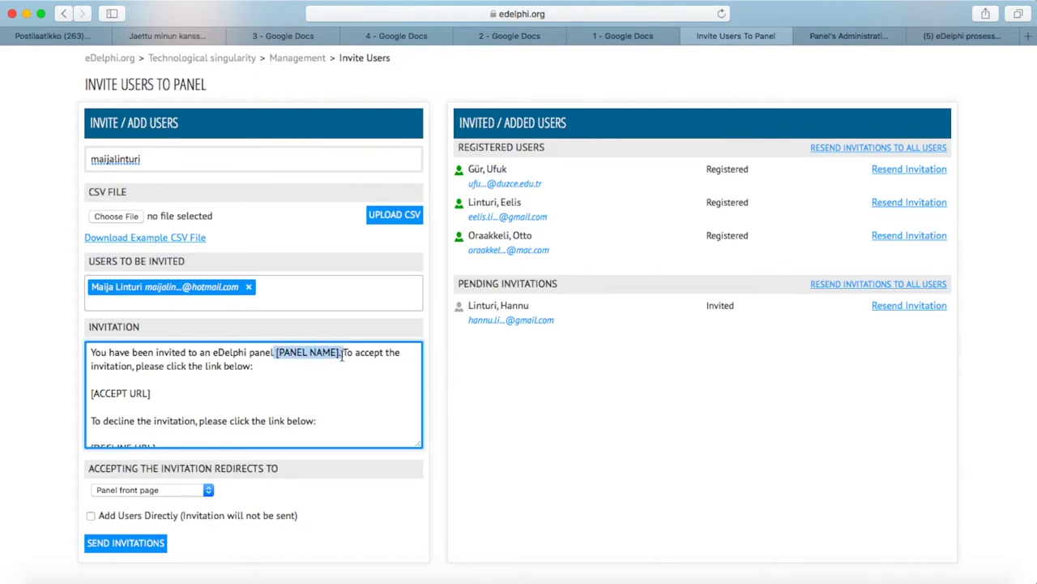
pyautogui.click(287, 362)
pyautogui.moveTo(91, 393); pyautogui.dragTo(168, 395)
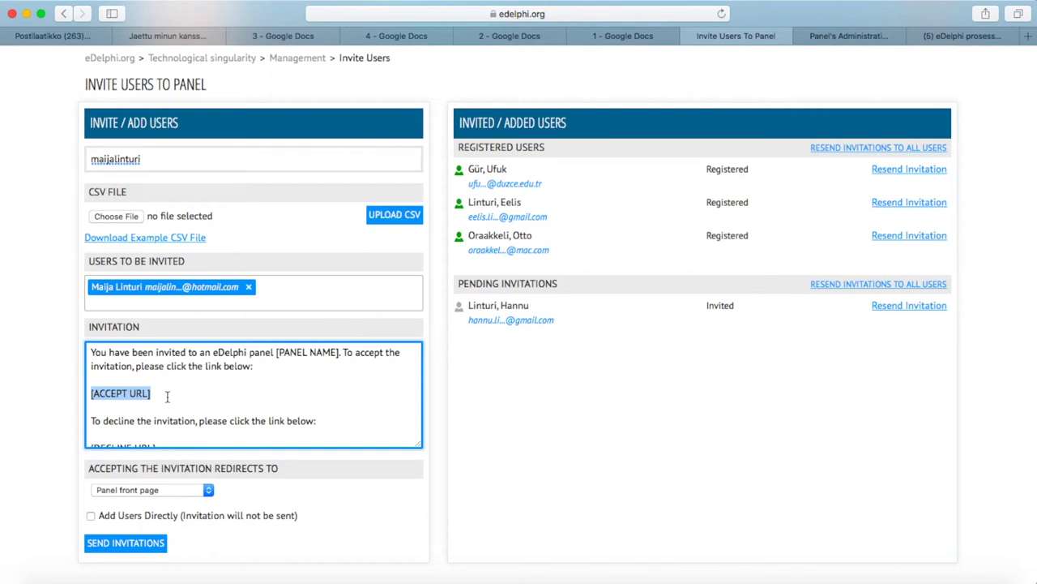
pyautogui.click(168, 395)
pyautogui.scroll(-4, 166, 395)
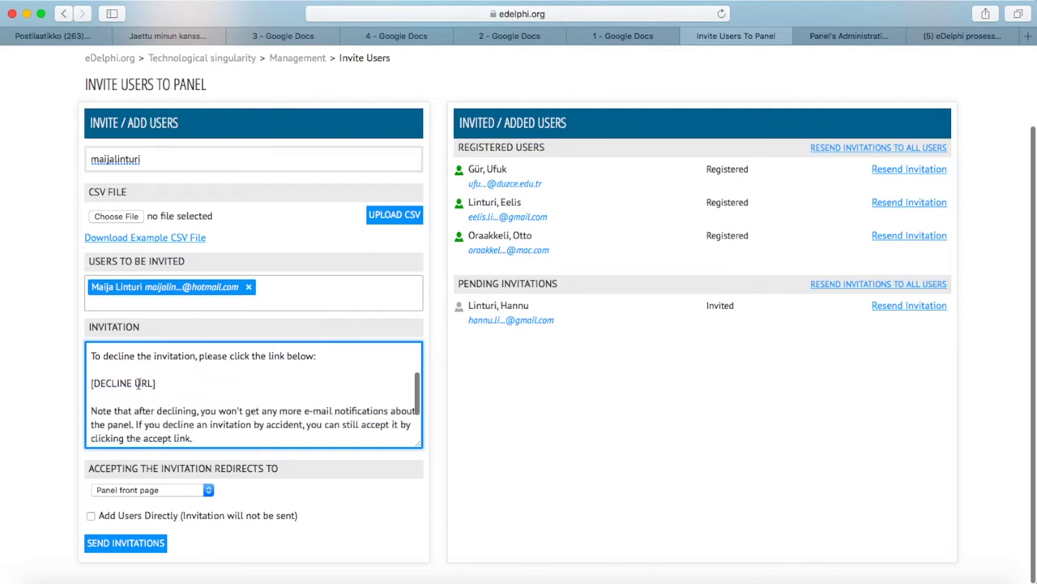
# Delete the [DECLINE URL] paragraphs and the leftover blank line from the invitation.
pyautogui.moveTo(90, 355); pyautogui.dragTo(205, 438)
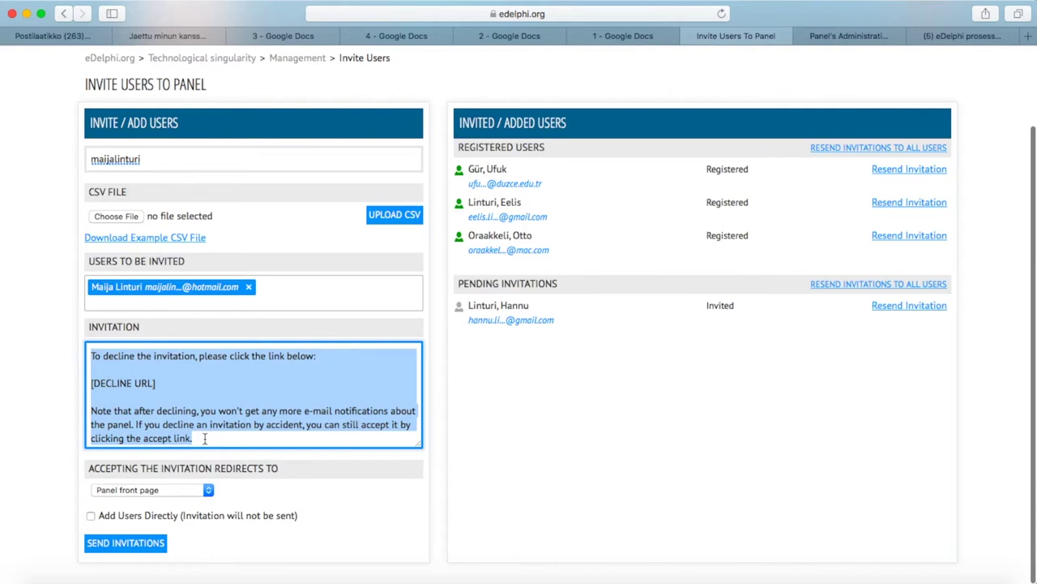
pyautogui.press('BackSpace')
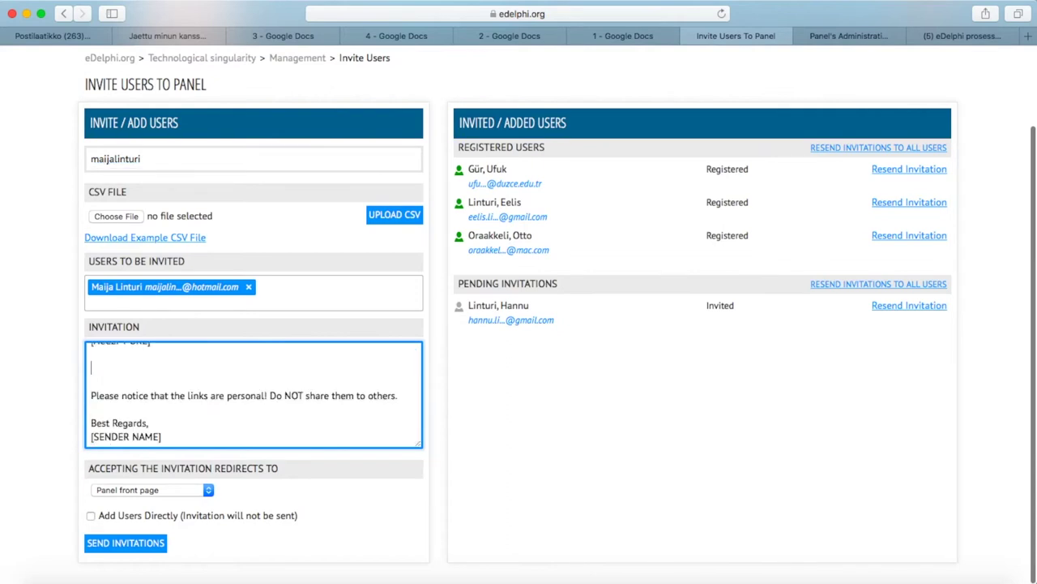
pyautogui.press('BackSpace')
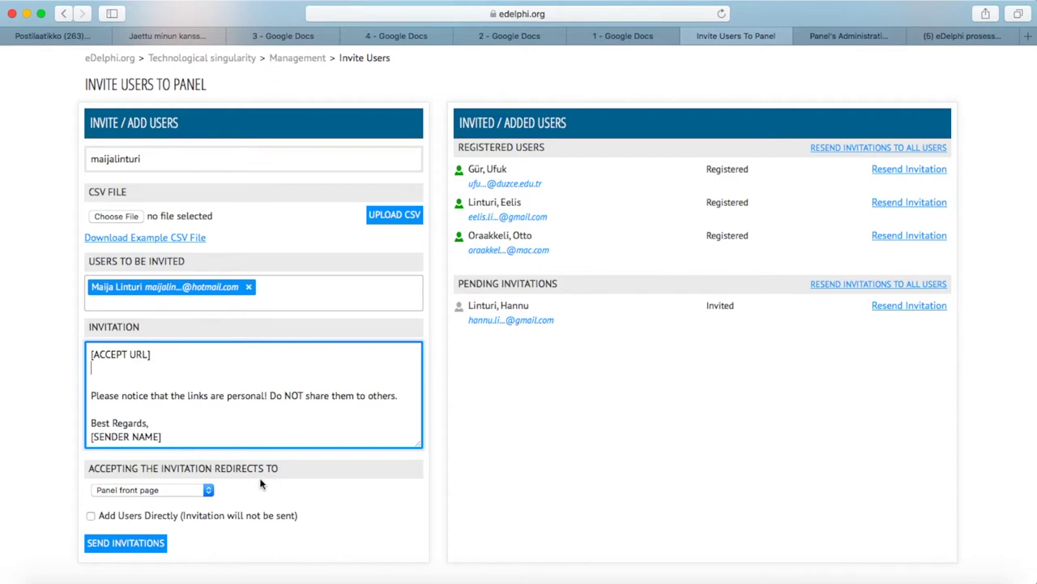
pyautogui.click(209, 490)
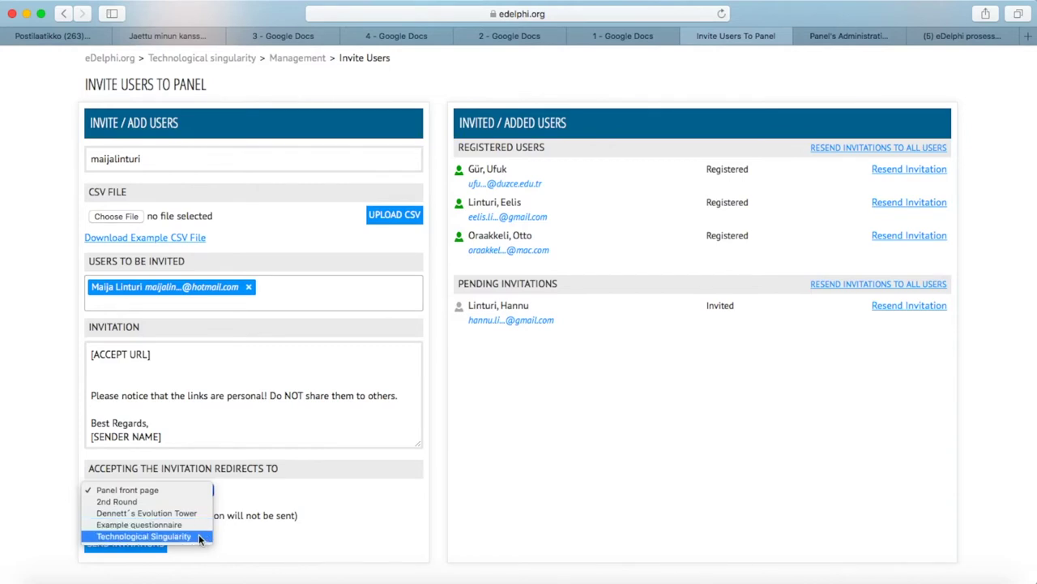
# Keep Panel front page as the redirect and add the hotmail user directly.
pyautogui.click(195, 489)
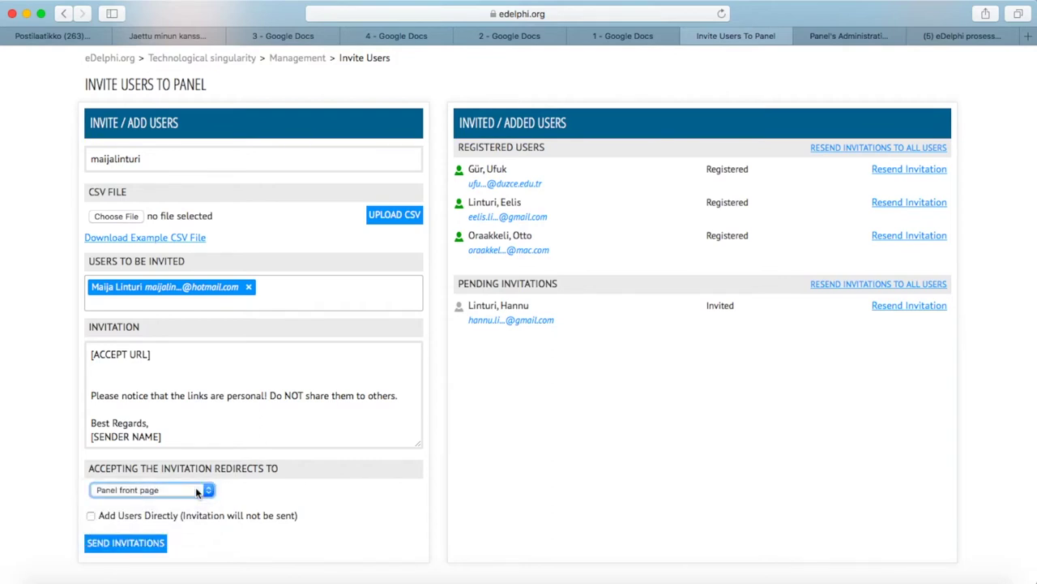
pyautogui.click(91, 515)
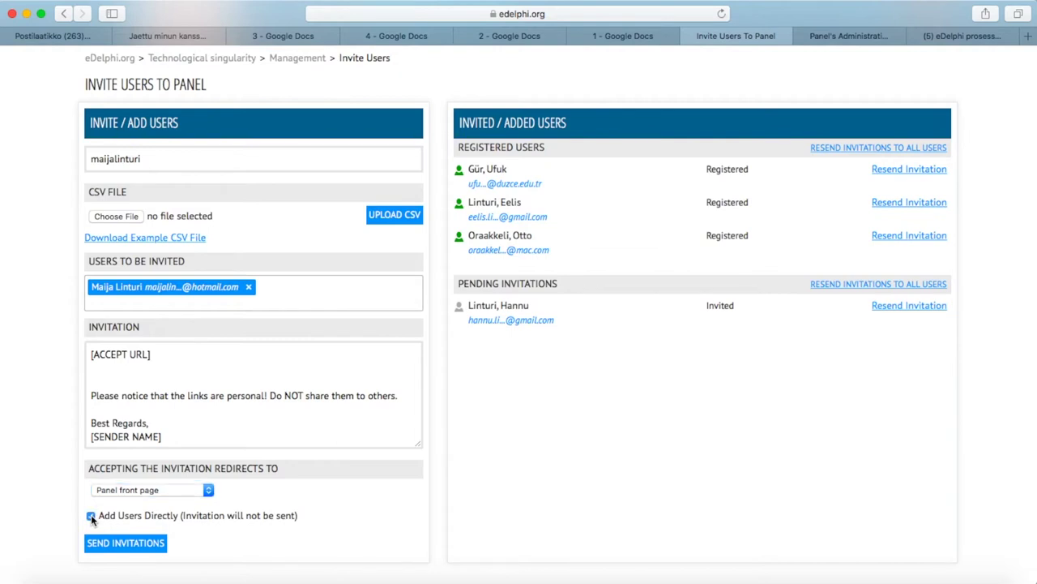
pyautogui.click(125, 543)
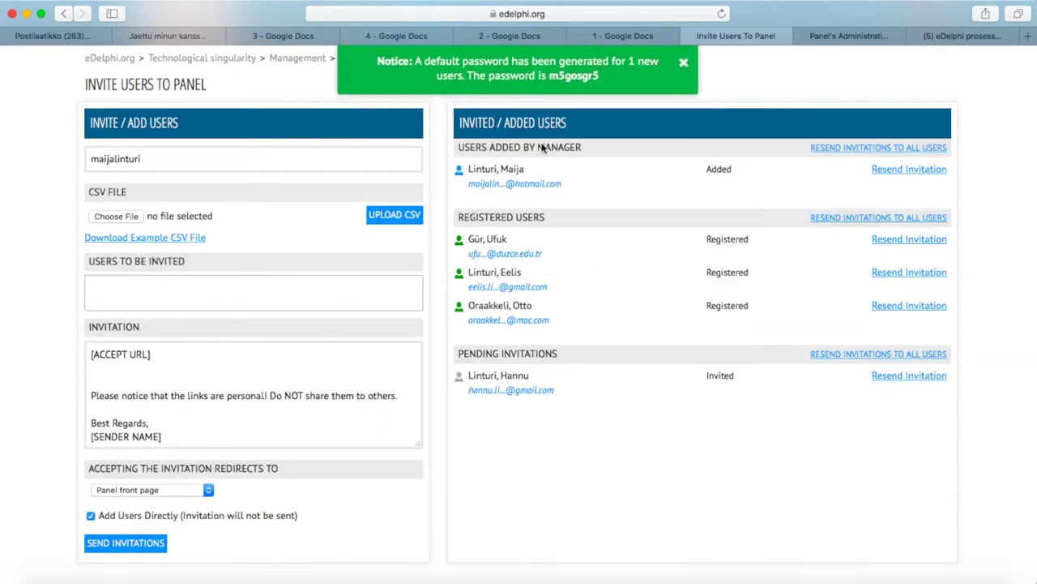
# Copy the generated default password, then untick Add Users Directly and resubmit.
pyautogui.moveTo(603, 77); pyautogui.dragTo(551, 77)
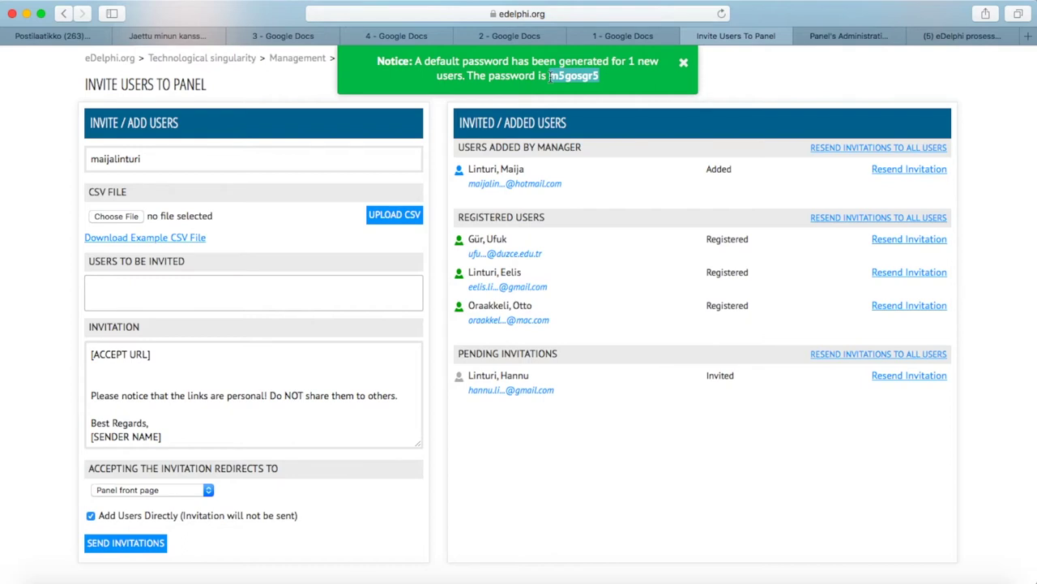
pyautogui.click(683, 65)
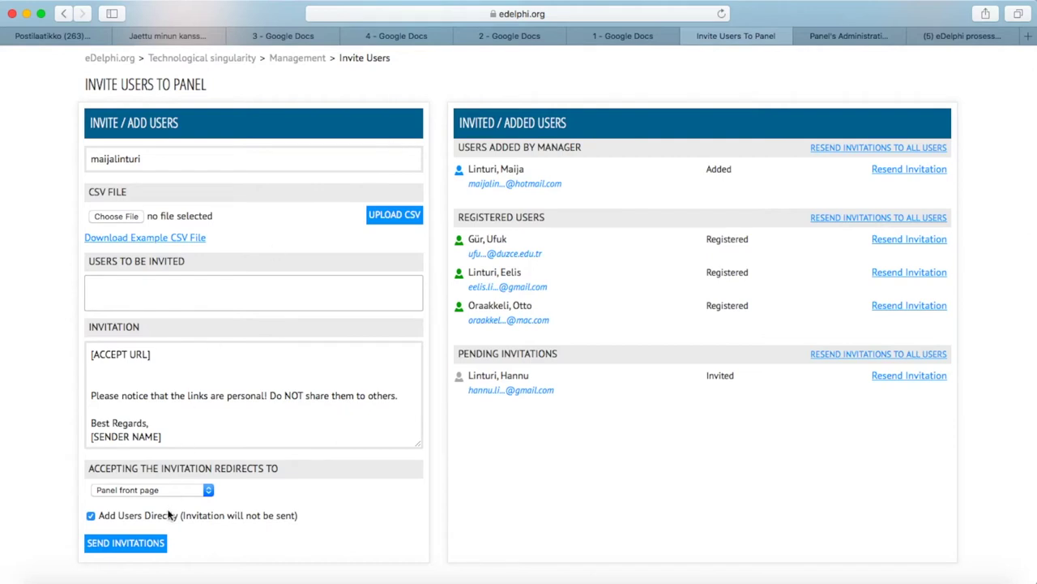
pyautogui.click(90, 516)
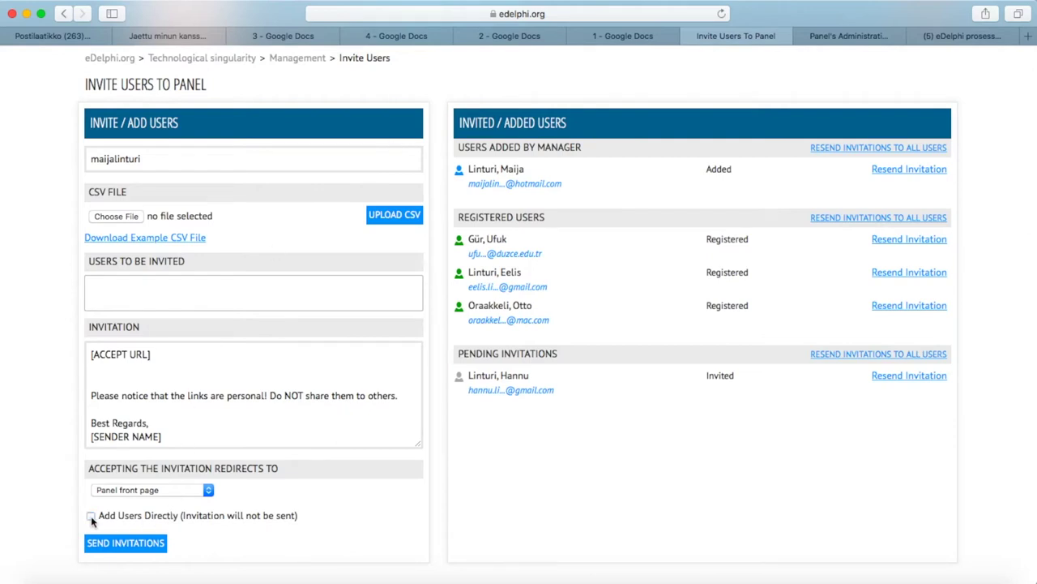
pyautogui.click(126, 543)
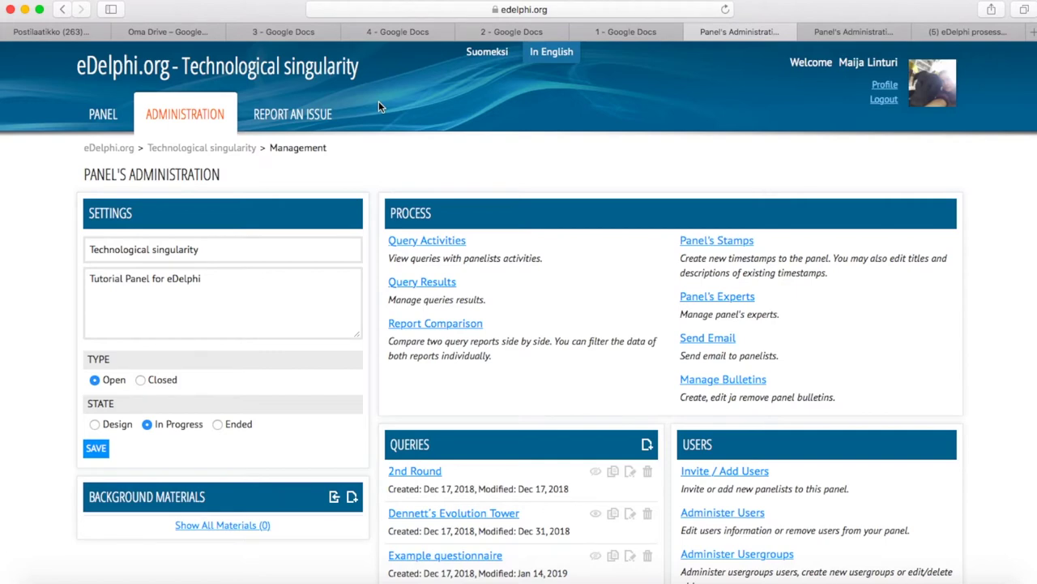
pyautogui.press('super+Tab')
pyautogui.press('super+Tab')
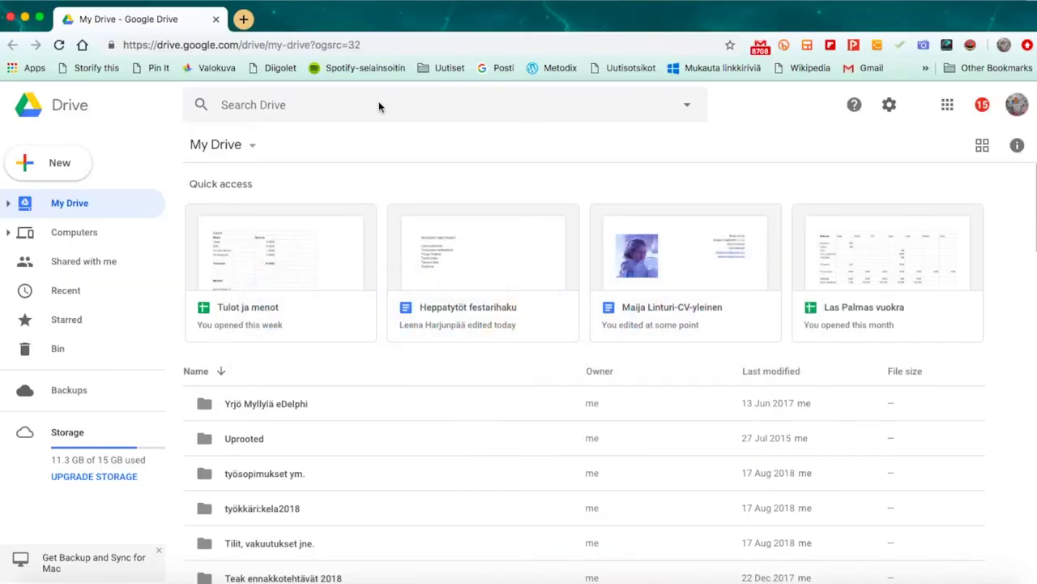
# Create a new Google Sheets spreadsheet and paste the ten e-mail addresses into A1:A10.
pyautogui.click(75, 167)
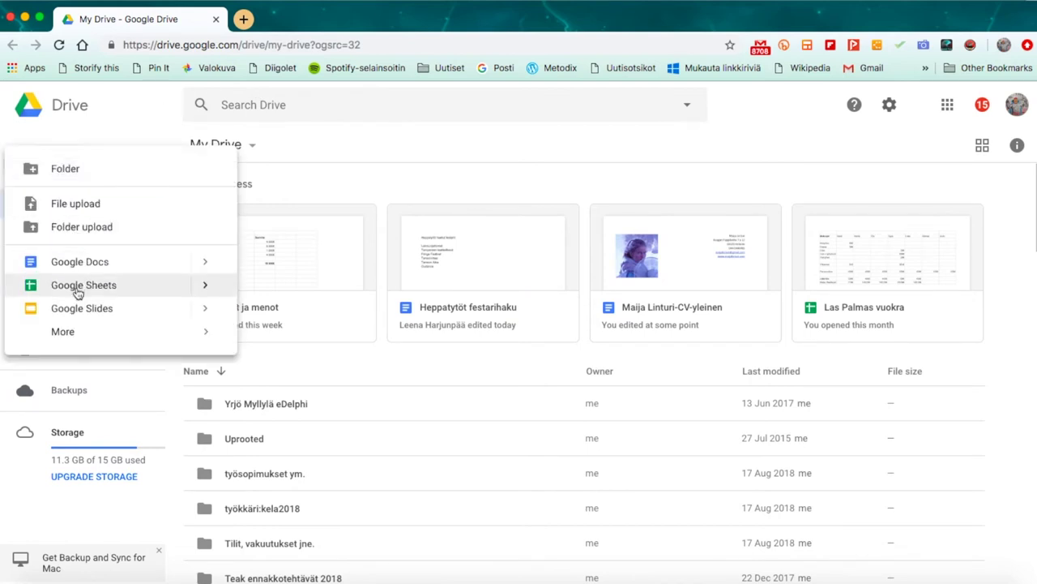
pyautogui.click(78, 288)
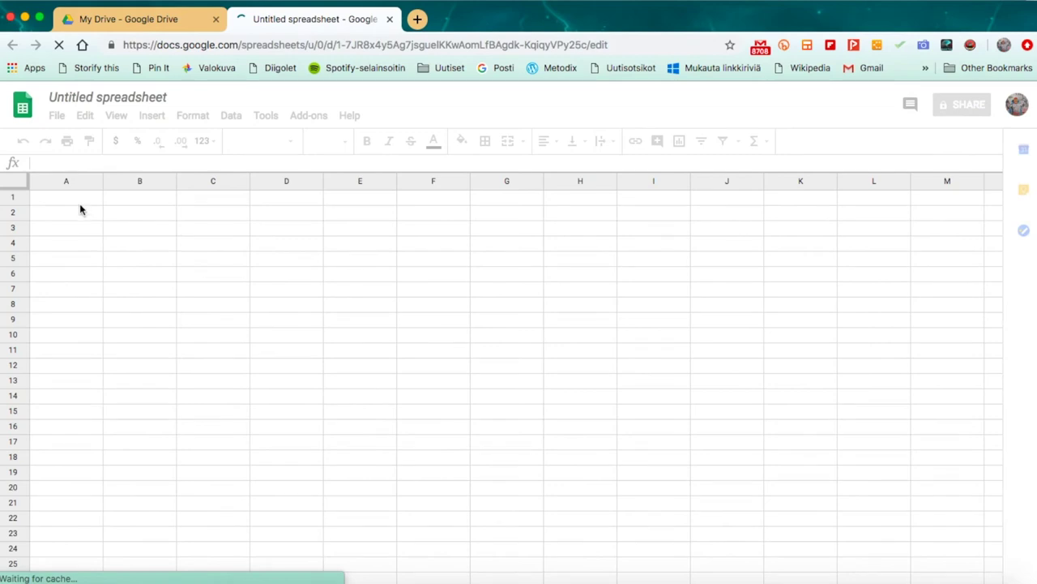
pyautogui.moveTo(79, 201); pyautogui.dragTo(73, 334)
pyautogui.hotkey('ctrl', 'v')
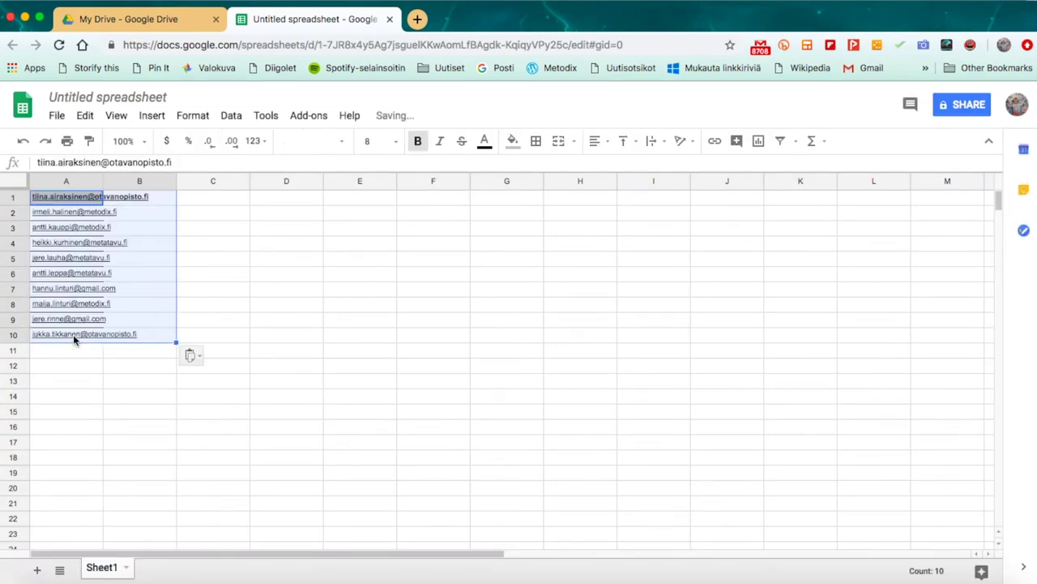
pyautogui.click(80, 355)
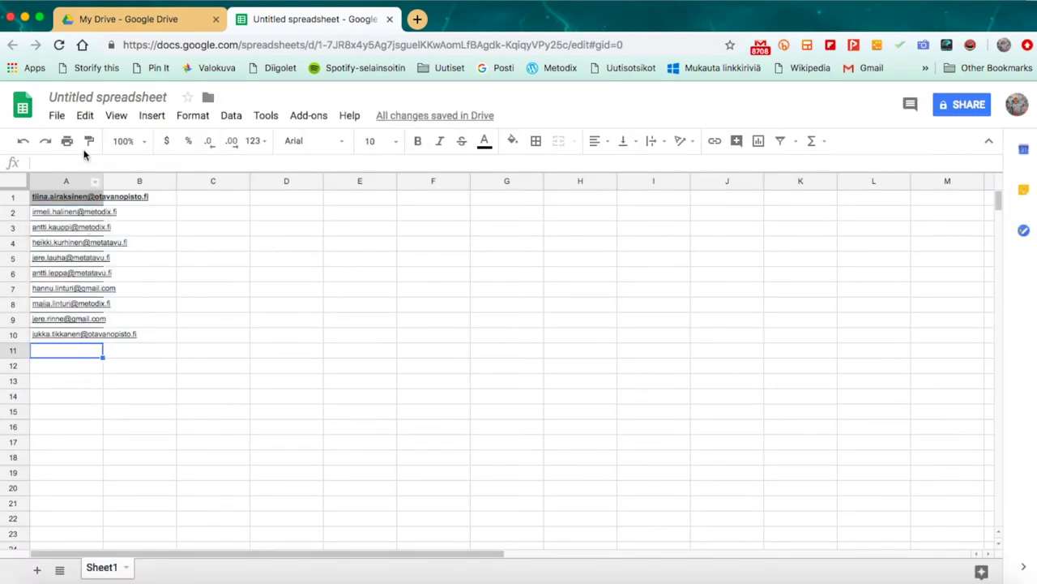
# Download the sheet as Comma-separated values (.csv, current sheet).
pyautogui.click(58, 116)
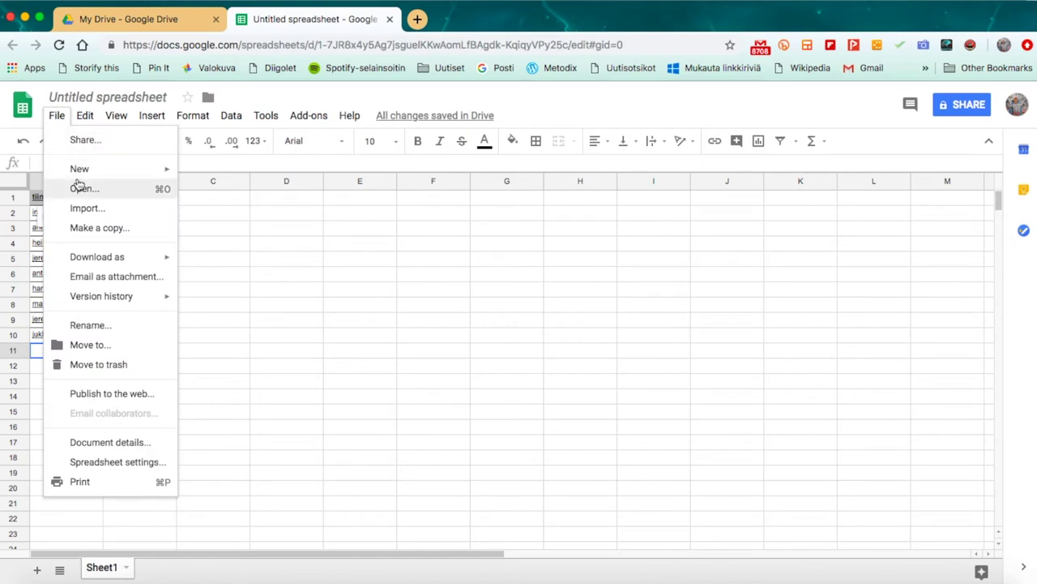
pyautogui.moveTo(103, 258)
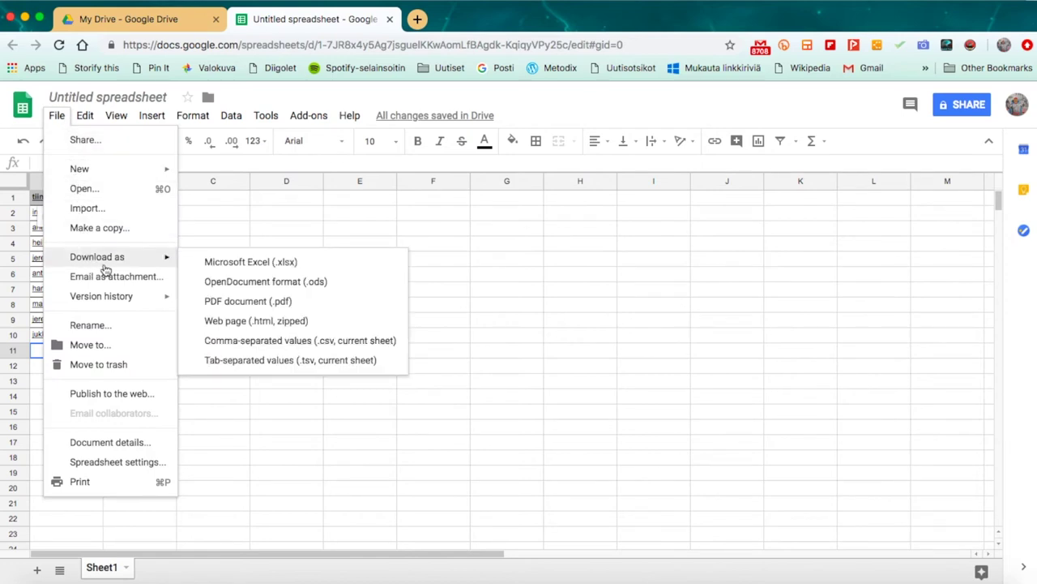
pyautogui.click(260, 340)
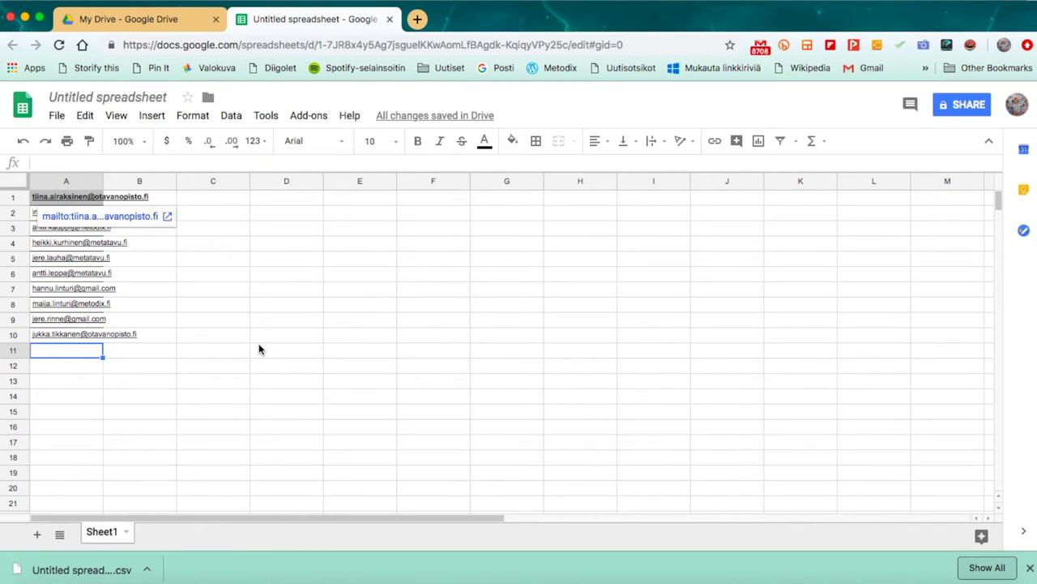
pyautogui.press('super+Tab')
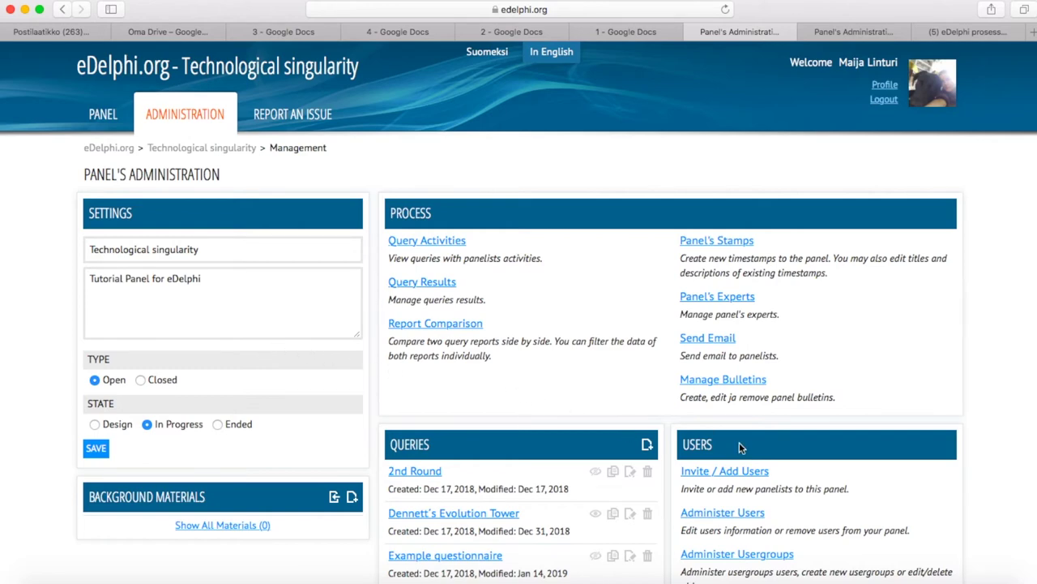
# Open Invite / Add Users from the Users box of Panel's Administration.
pyautogui.click(739, 474)
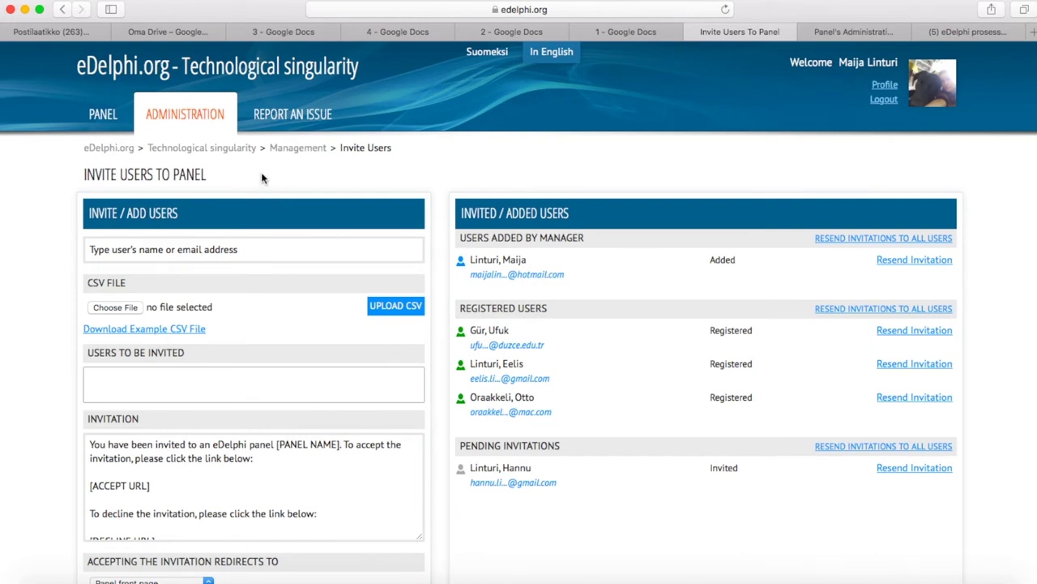
# Upload the exported CSV from Downloads to load the ten e-mail addresses.
pyautogui.click(137, 306)
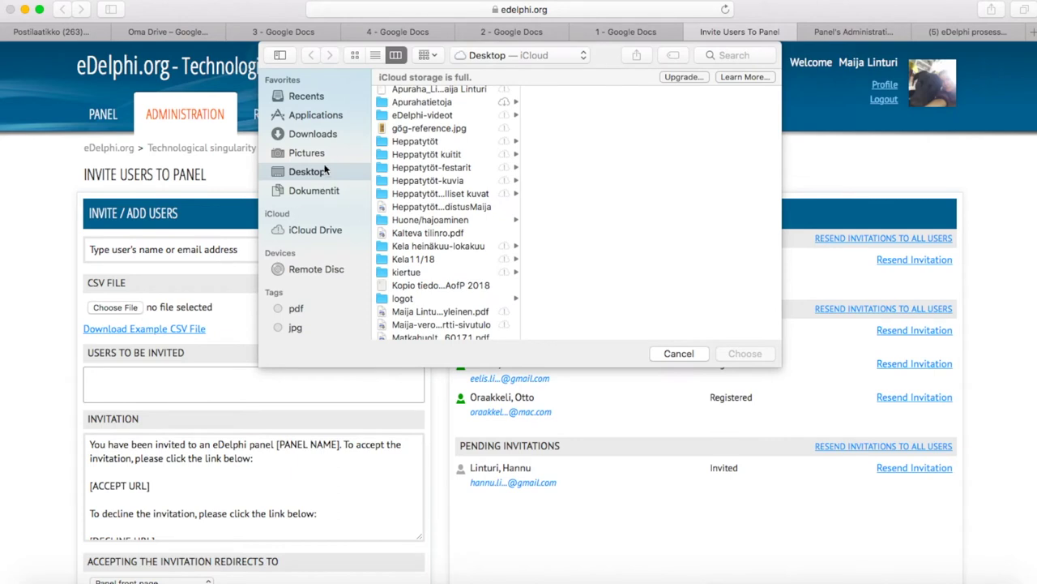
pyautogui.click(334, 134)
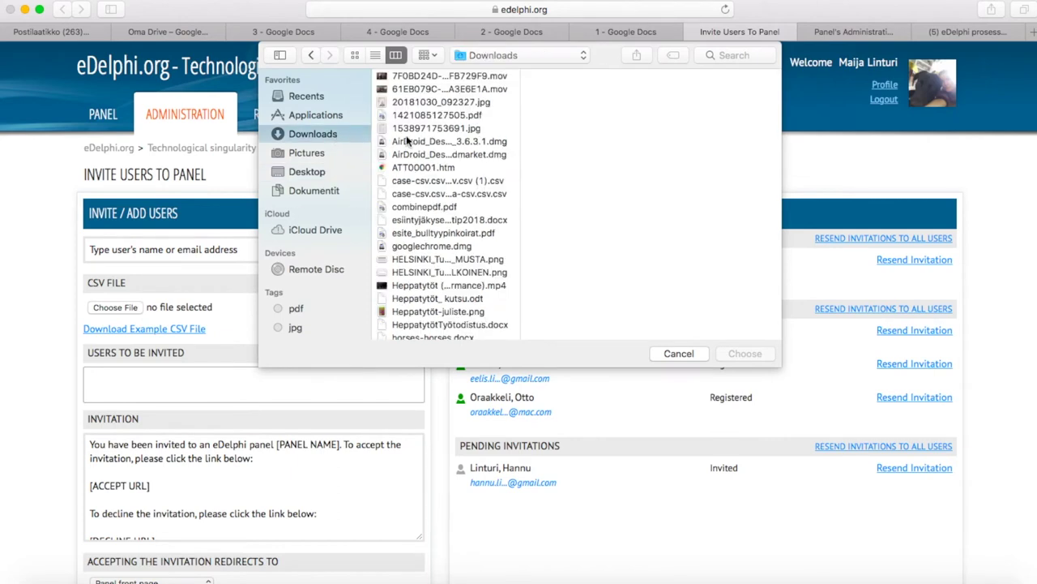
pyautogui.click(428, 193)
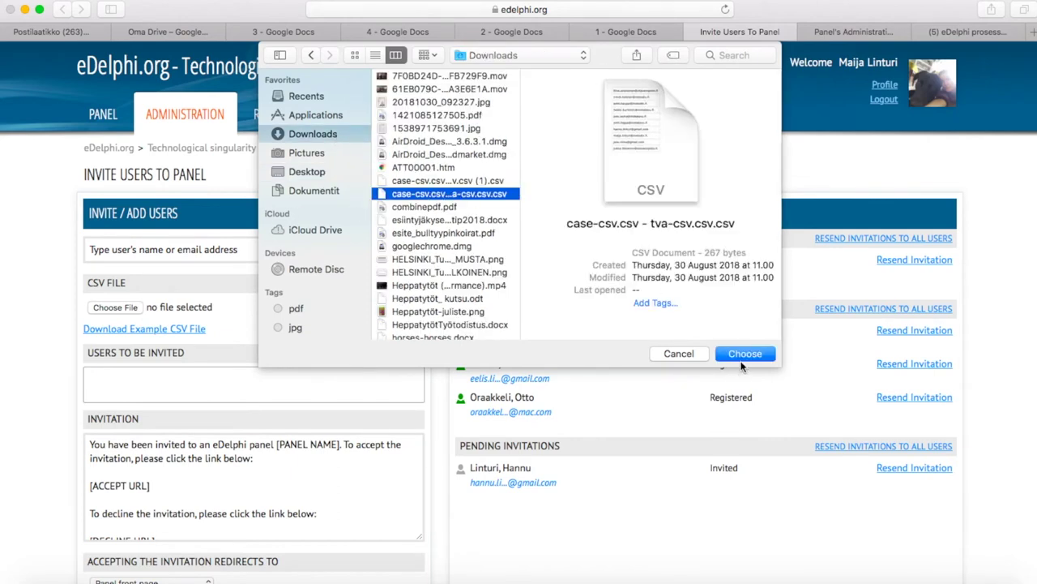
pyautogui.click(743, 354)
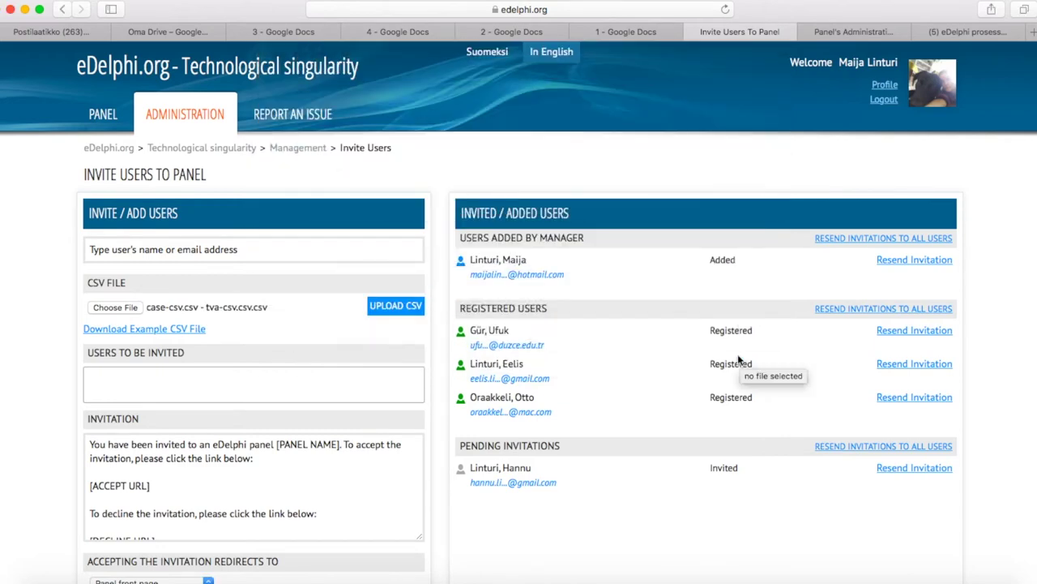
pyautogui.click(405, 306)
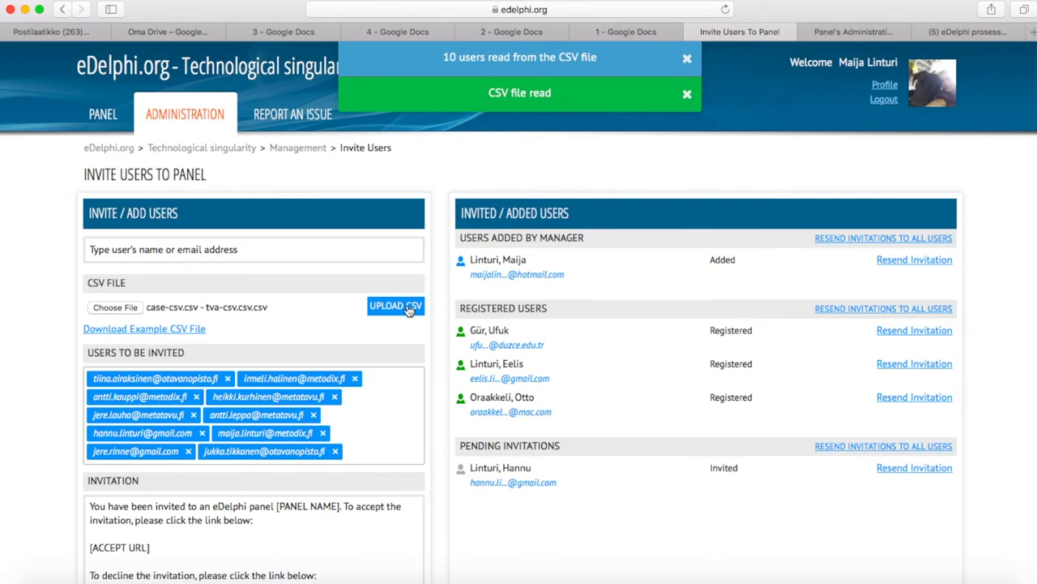
# Delete the decline-link paragraphs from the invitation text.
pyautogui.scroll(-1, 402, 348)
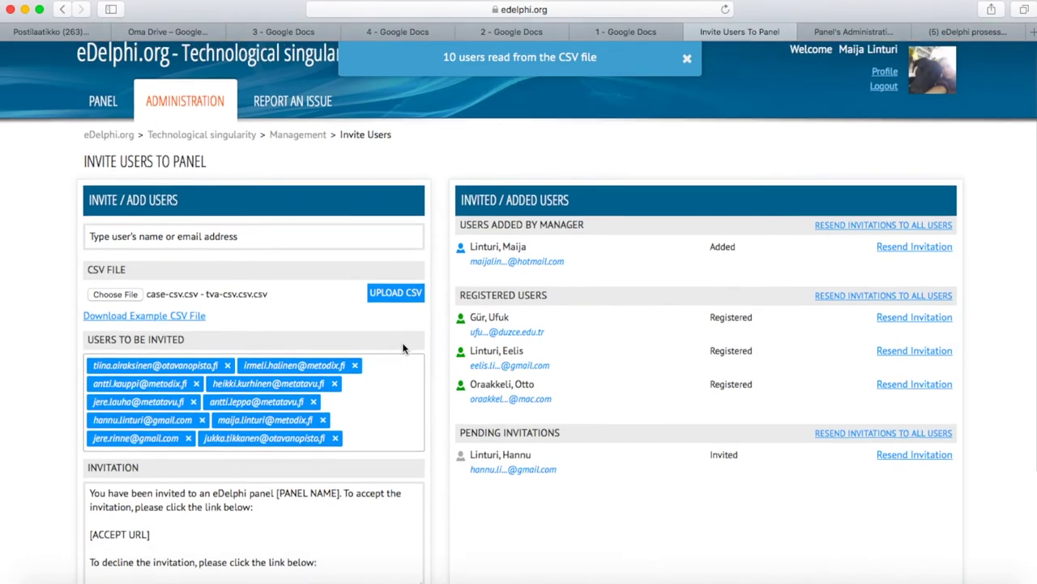
pyautogui.scroll(-3, 402, 349)
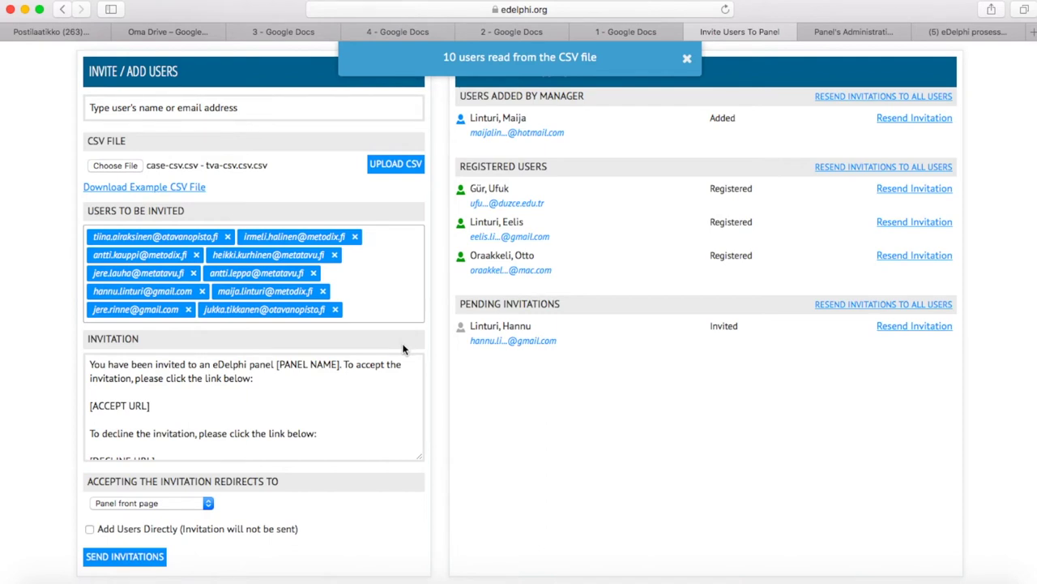
pyautogui.scroll(-5, 293, 389)
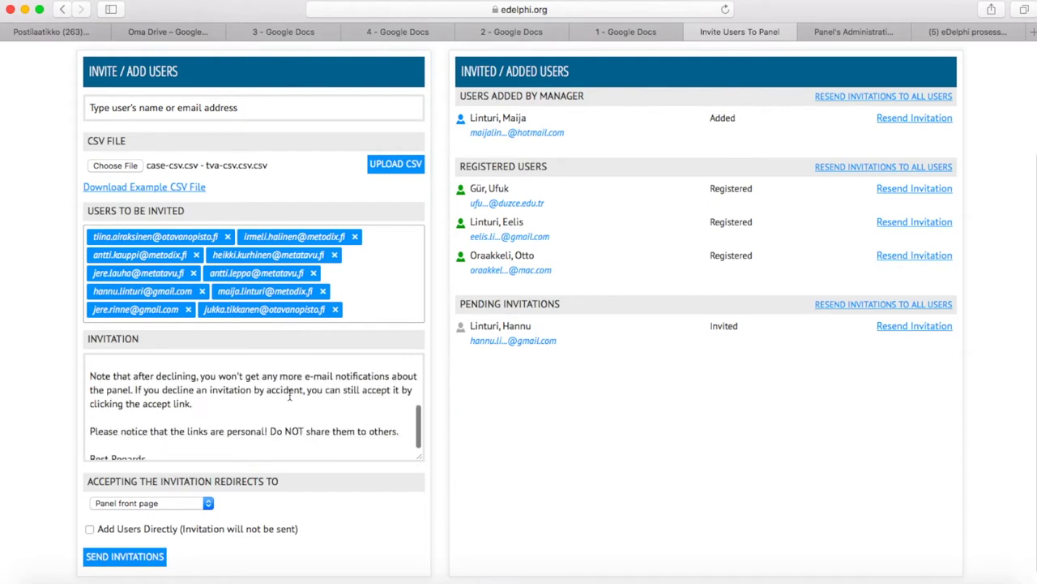
pyautogui.scroll(2, 290, 395)
pyautogui.moveTo(92, 361); pyautogui.dragTo(213, 443)
pyautogui.press('BackSpace')
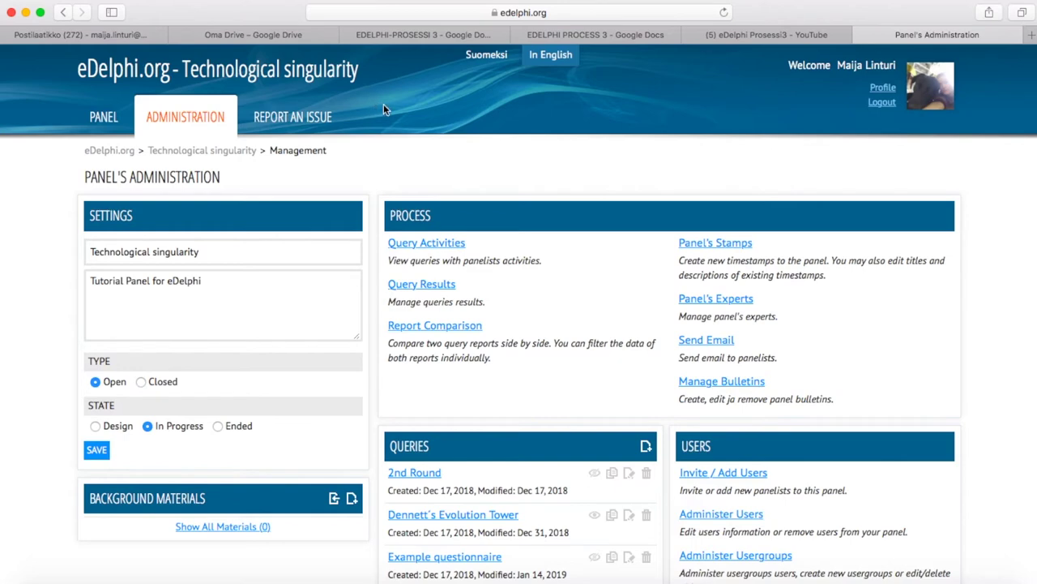
# Open Query Activities and view the Technological Singularity query's participants.
pyautogui.click(446, 245)
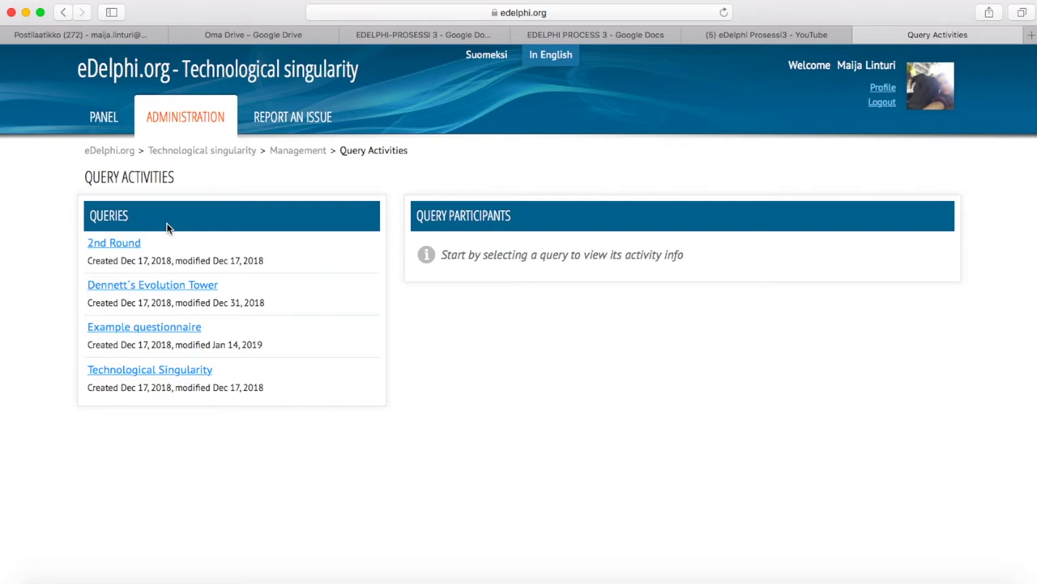
pyautogui.click(160, 374)
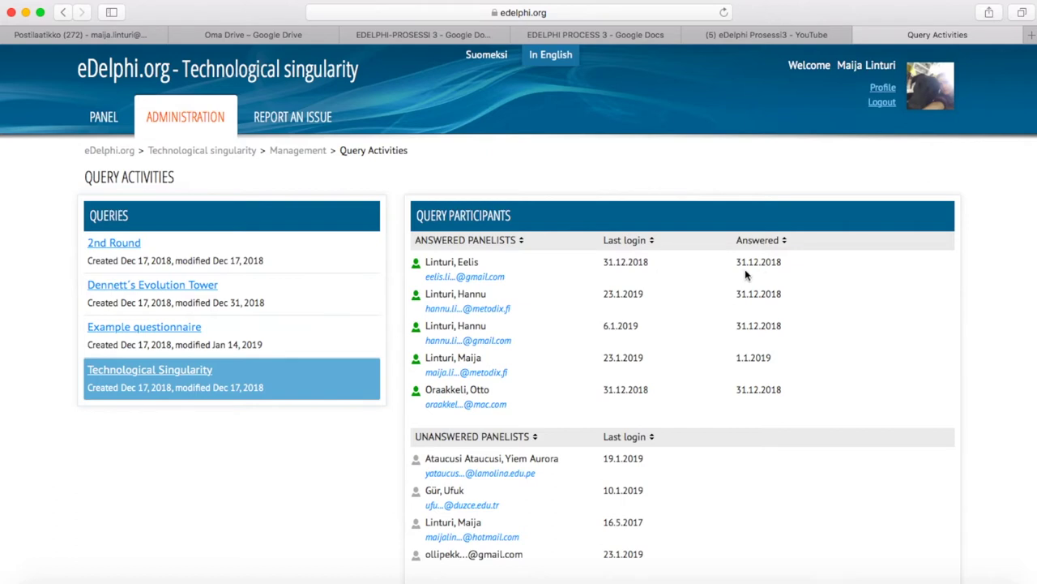
# Sort the Technological Singularity panelists by last login, reversed, then by answer date; return to Administration.
pyautogui.click(652, 242)
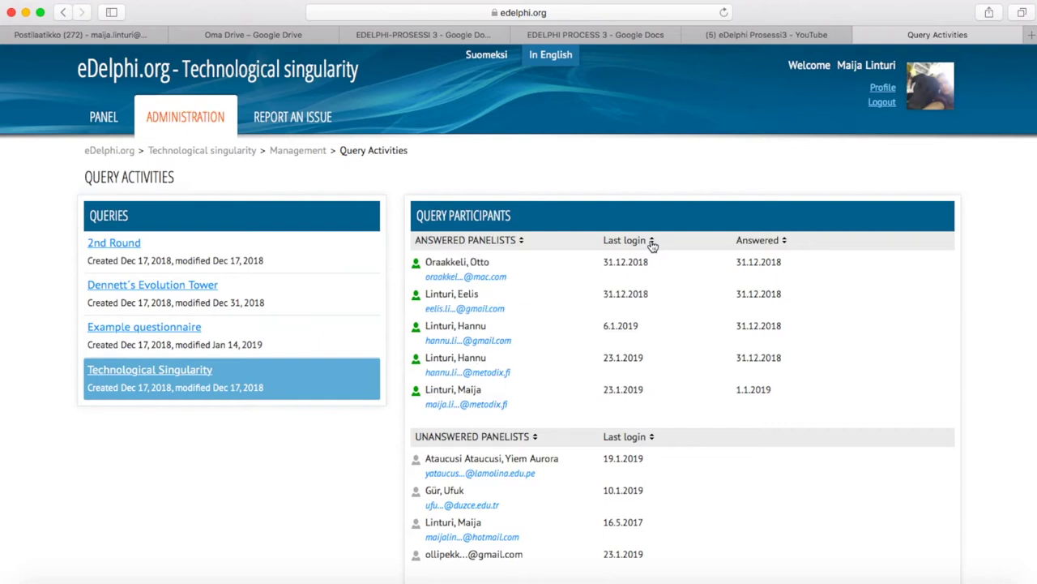
pyautogui.click(652, 242)
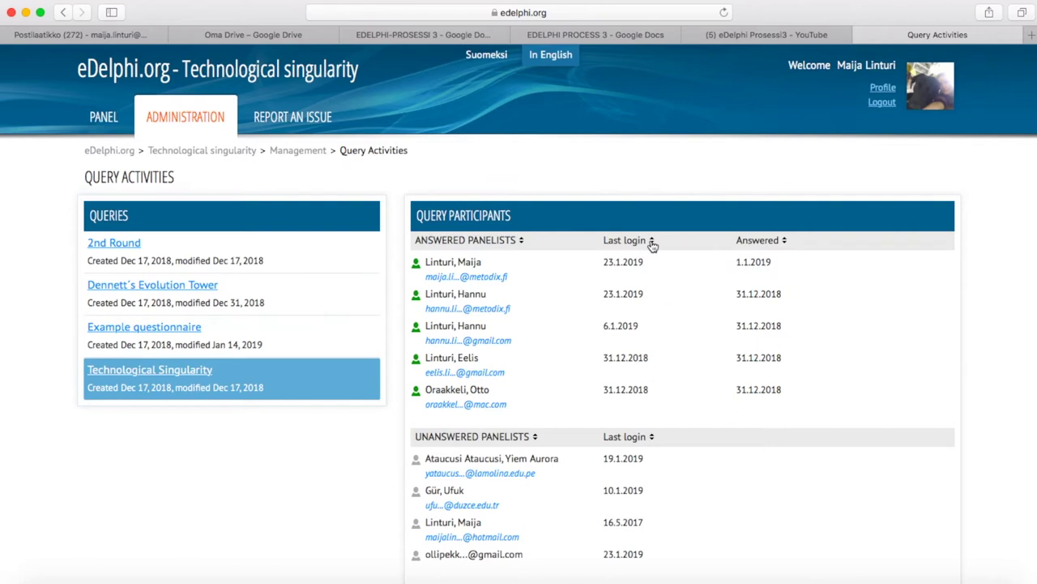
pyautogui.click(785, 240)
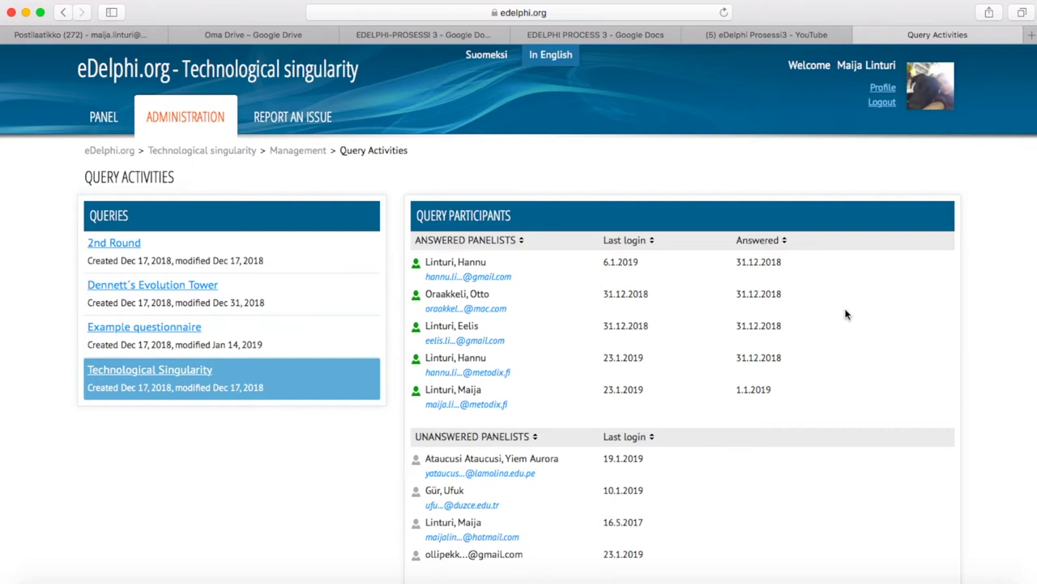
pyautogui.click(180, 126)
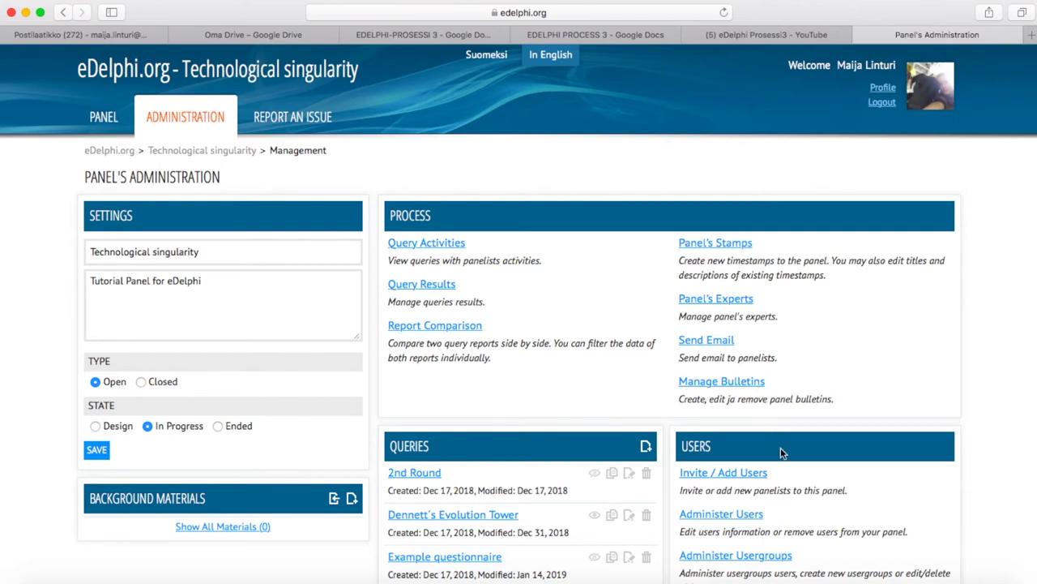
# Open the Invite / Add Users page for the Technological singularity panel.
pyautogui.click(749, 477)
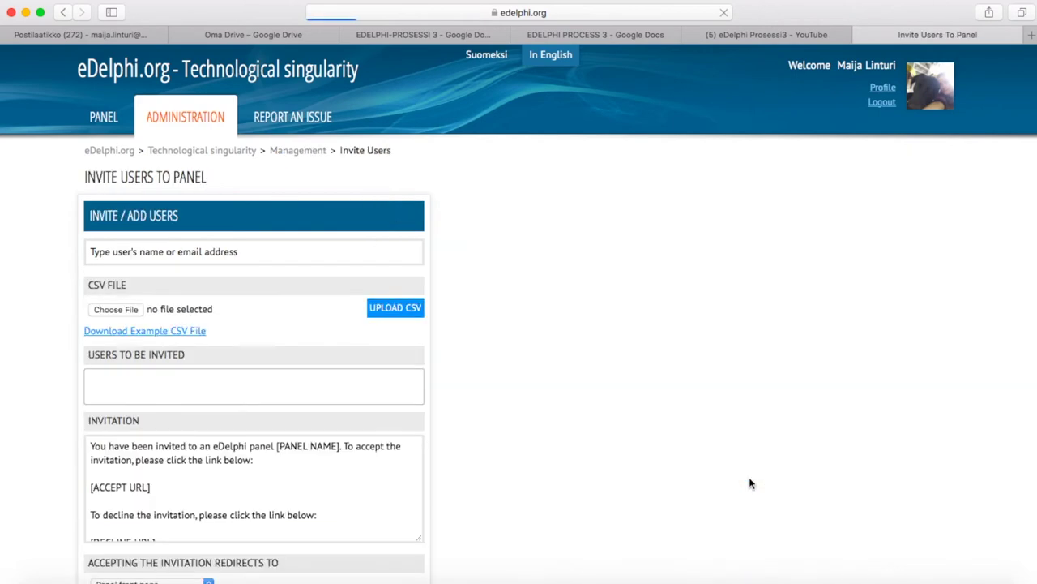
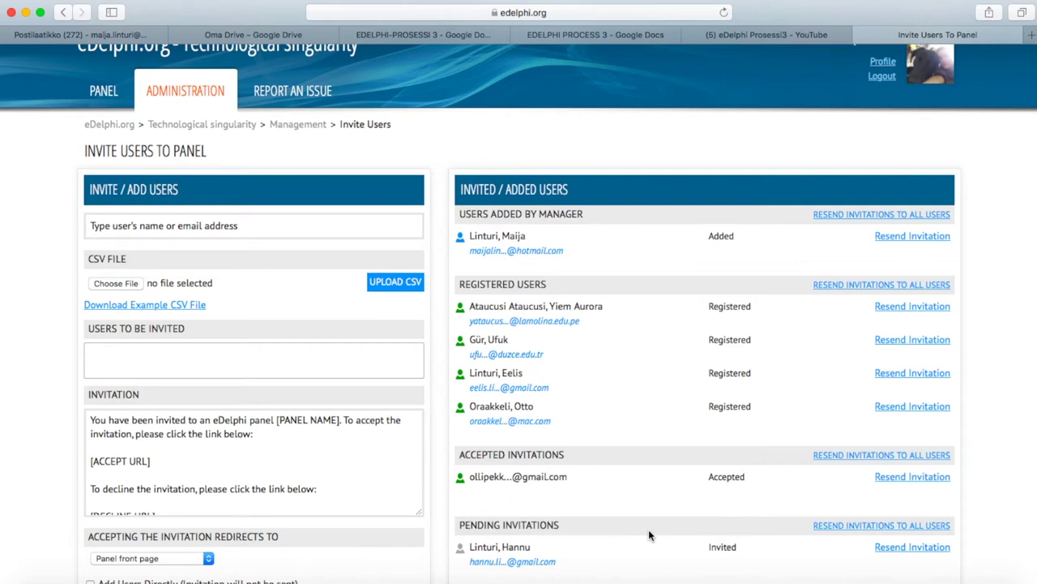
# Add the pending invitee to the invite list and delete the decline paragraph from the invitation.
pyautogui.click(853, 527)
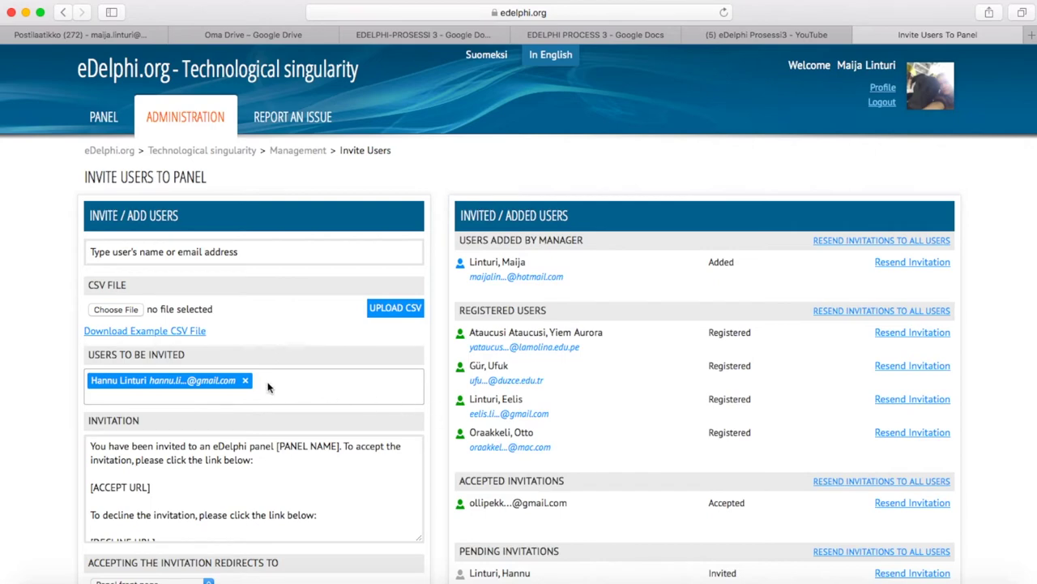
pyautogui.scroll(-3, 268, 382)
pyautogui.scroll(-5, 272, 377)
pyautogui.scroll(4, 275, 369)
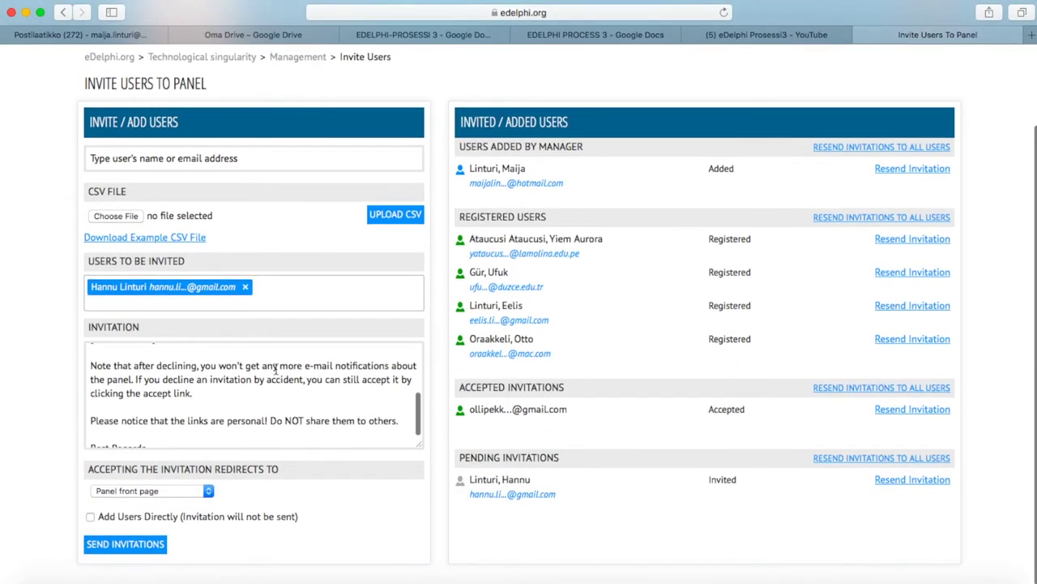
pyautogui.click(91, 373)
pyautogui.hotkey('shift', 'Down')
pyautogui.hotkey('shift', 'Down')
pyautogui.hotkey('shift', 'Down')
pyautogui.hotkey('shift', 'Down')
pyautogui.hotkey('shift', 'Down')
pyautogui.hotkey('shift', 'Down')
pyautogui.hotkey('shift', 'Down')
pyautogui.press('BackSpace')
# Redirect accepted invitations to Technological Singularity and send the invitation.
pyautogui.scroll(2, 230, 385)
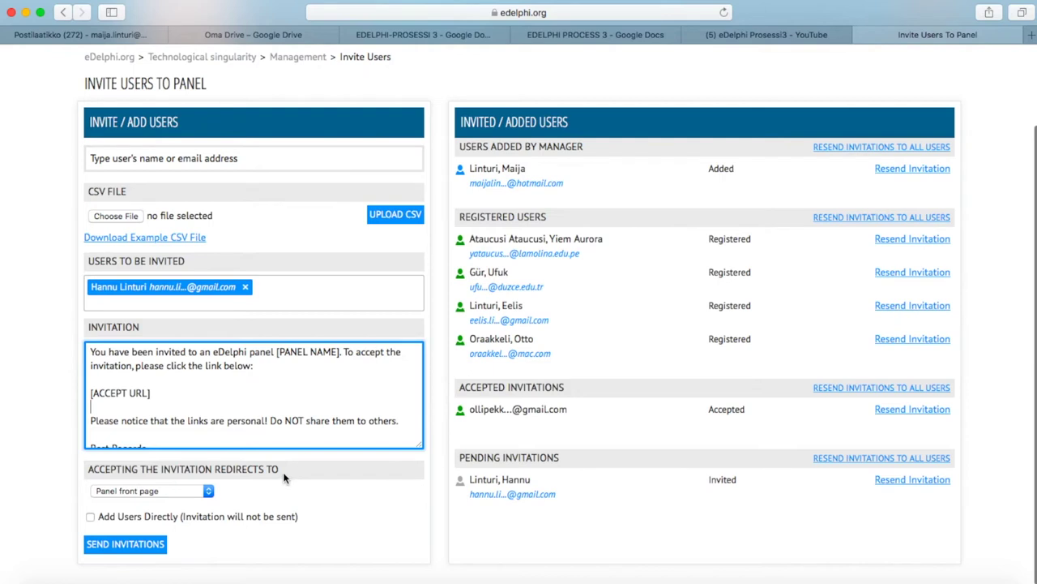
pyautogui.click(206, 491)
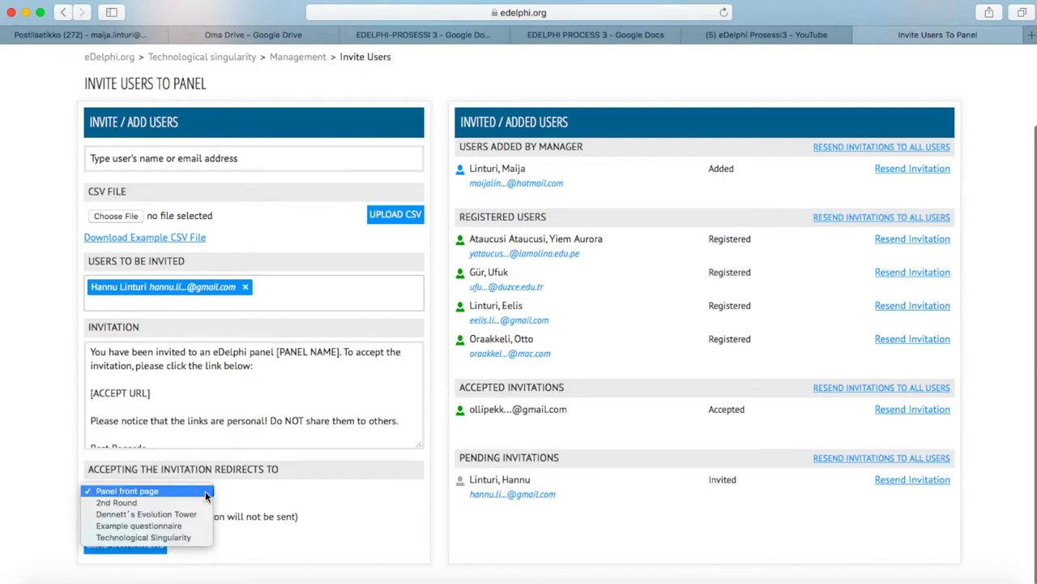
pyautogui.click(198, 537)
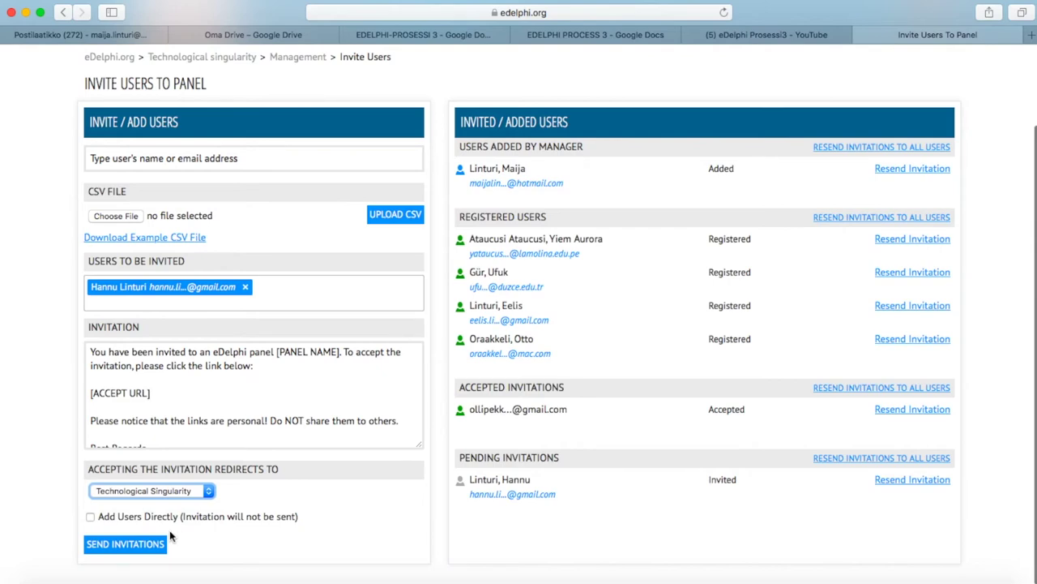
pyautogui.click(123, 548)
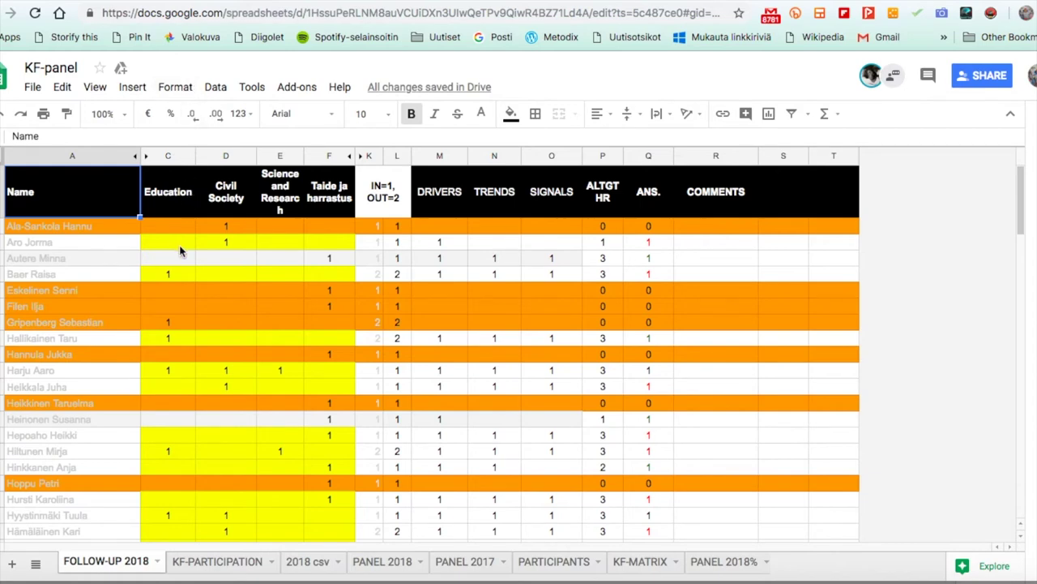
# Review the FOLLOW-UP 2018 participation table down to its totals, then switch to the KF-PARTICIPATION sheet.
pyautogui.scroll(-5, 181, 252)
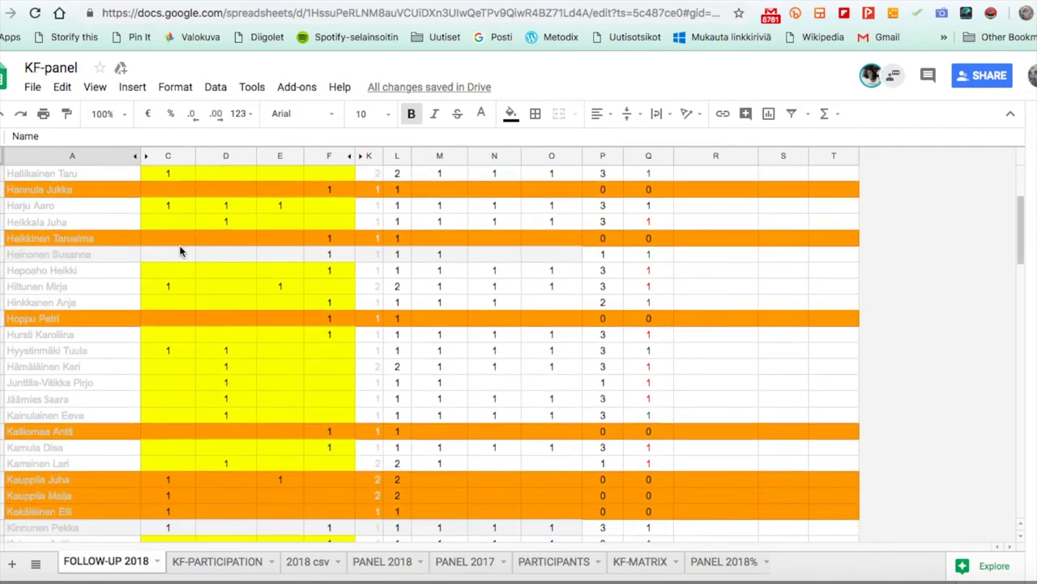
pyautogui.scroll(-5, 179, 247)
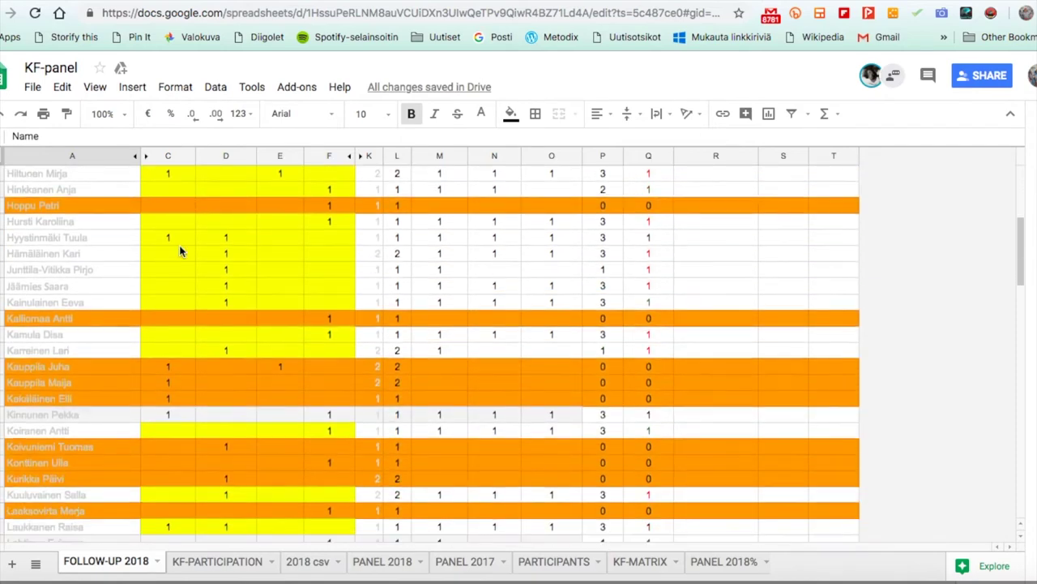
pyautogui.scroll(-5, 180, 251)
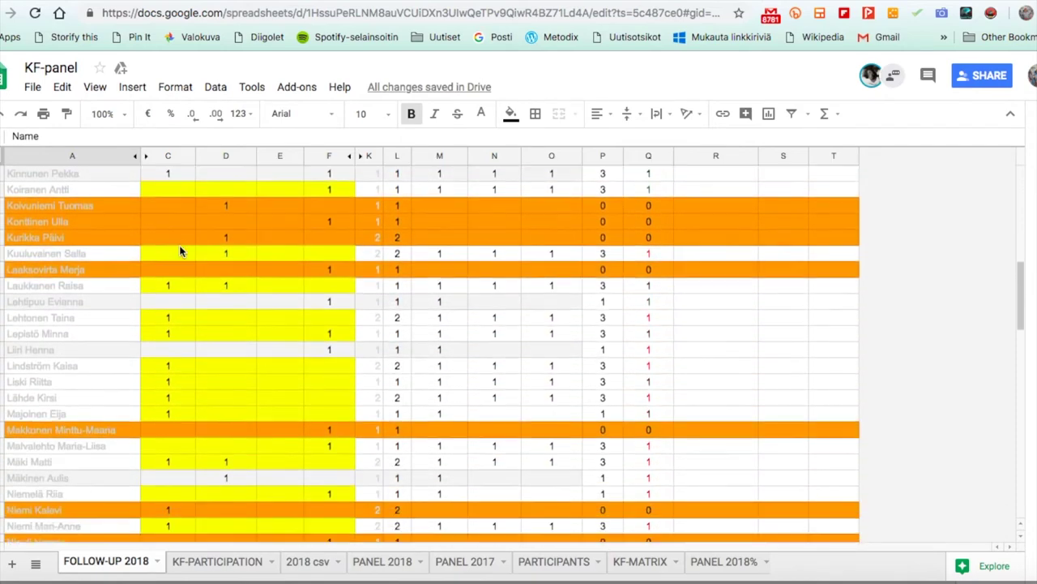
pyautogui.scroll(-10, 179, 245)
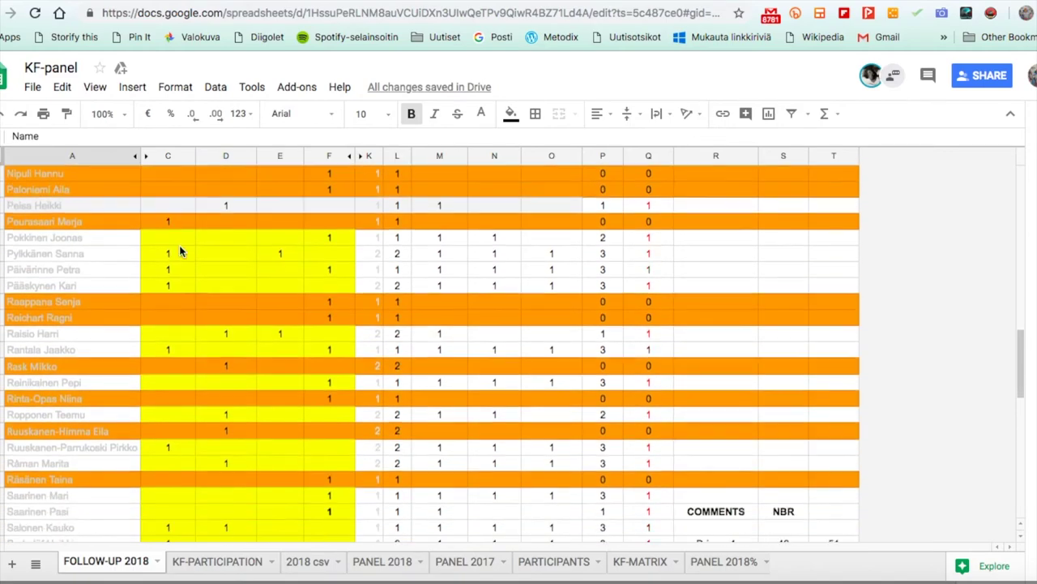
pyautogui.scroll(-10, 180, 251)
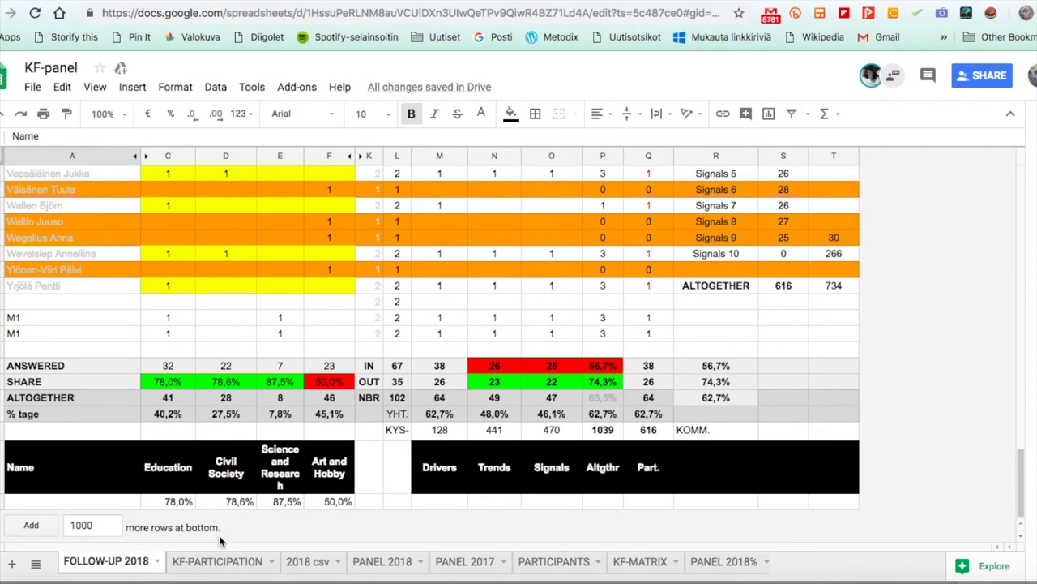
pyautogui.click(217, 561)
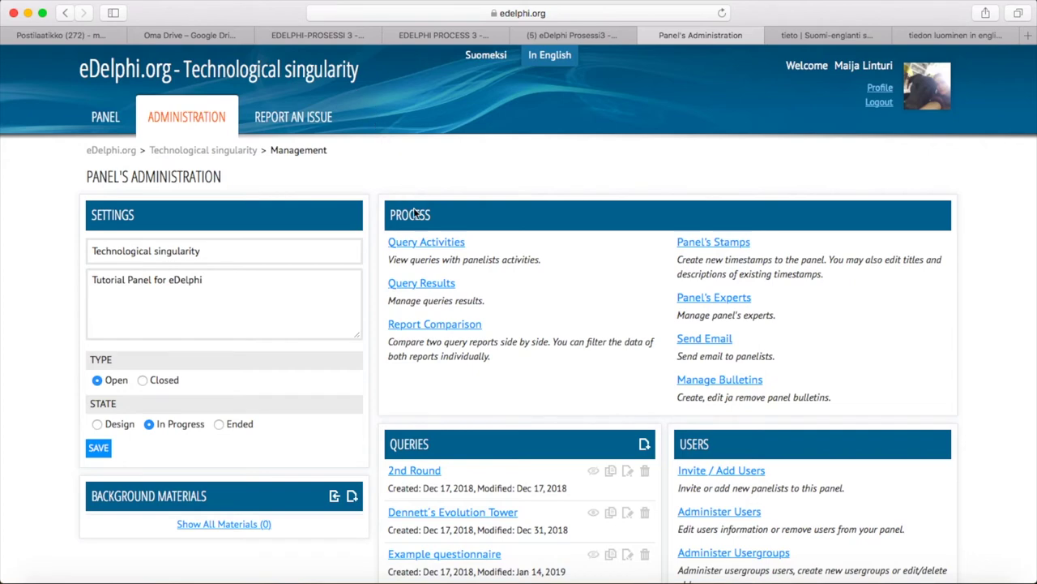
pyautogui.click(420, 241)
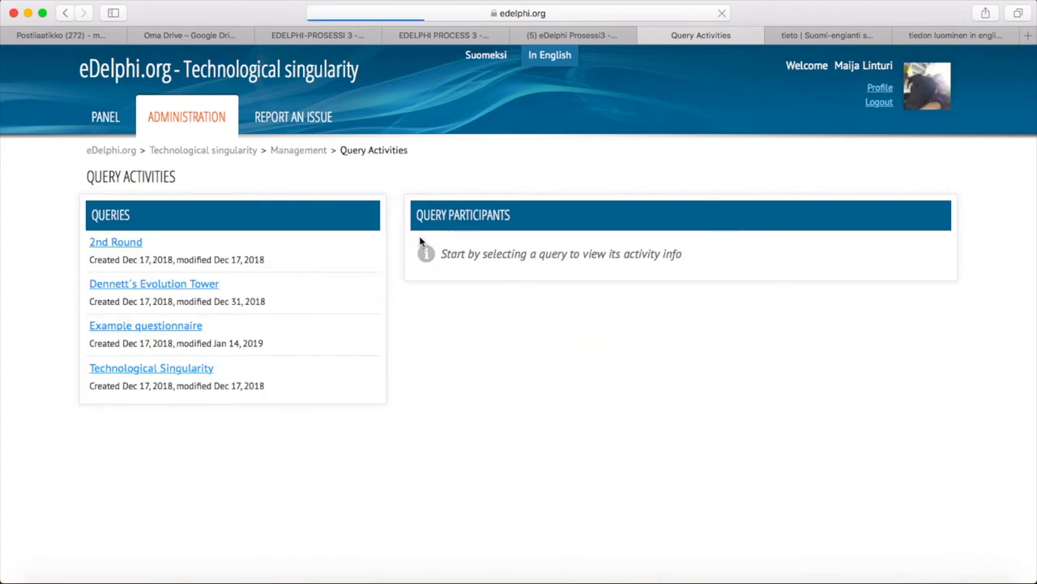
pyautogui.click(202, 369)
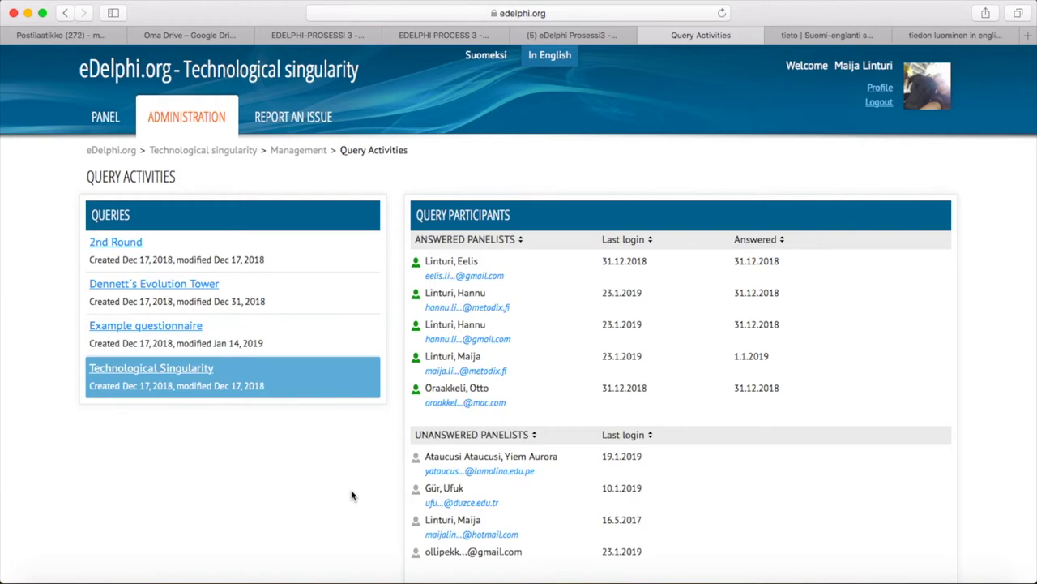
pyautogui.click(204, 118)
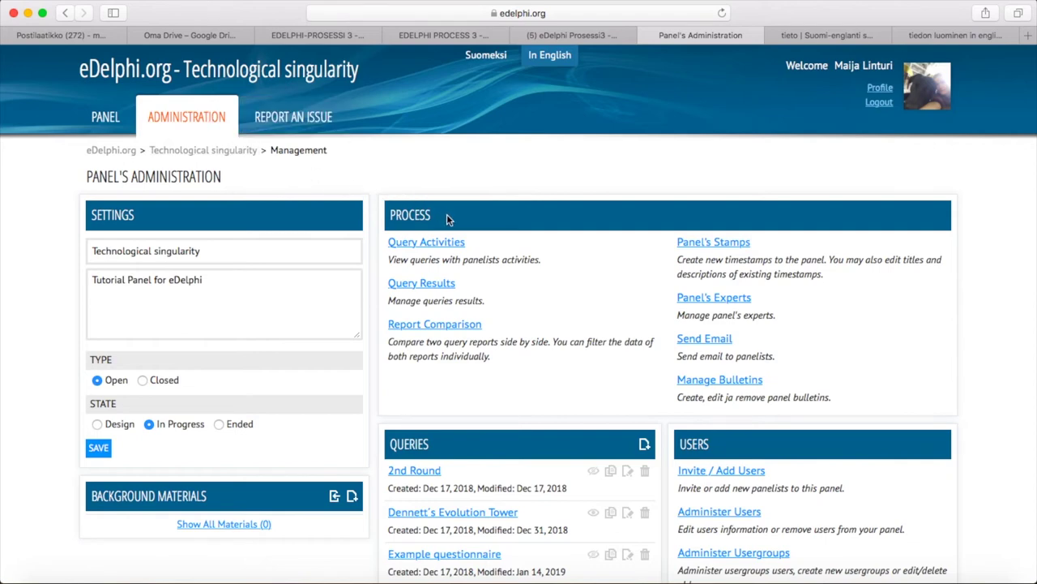
# Open the Technological Singularity report from Query Results and review its charts and comments.
pyautogui.click(434, 291)
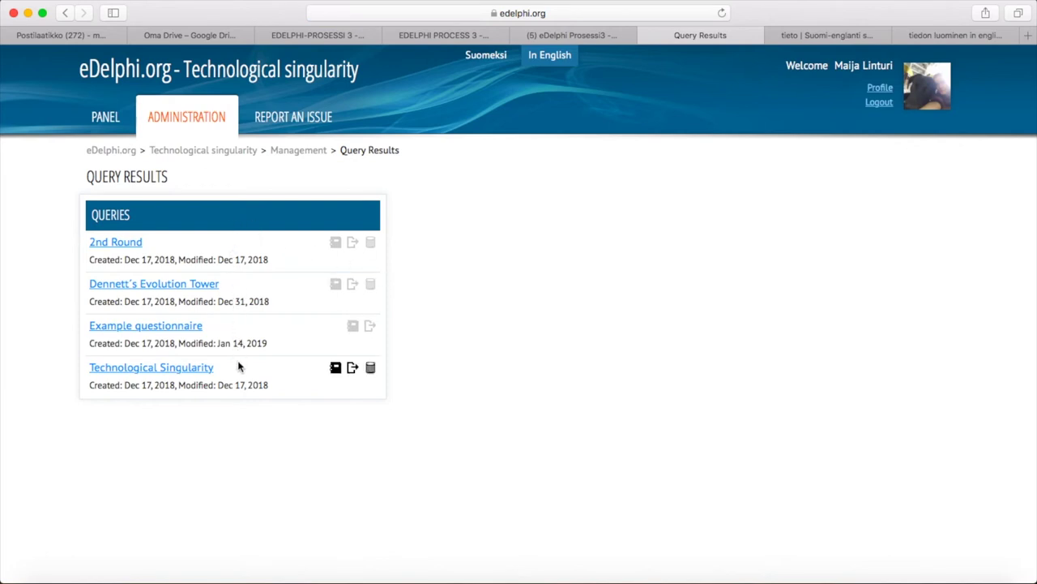
pyautogui.click(188, 369)
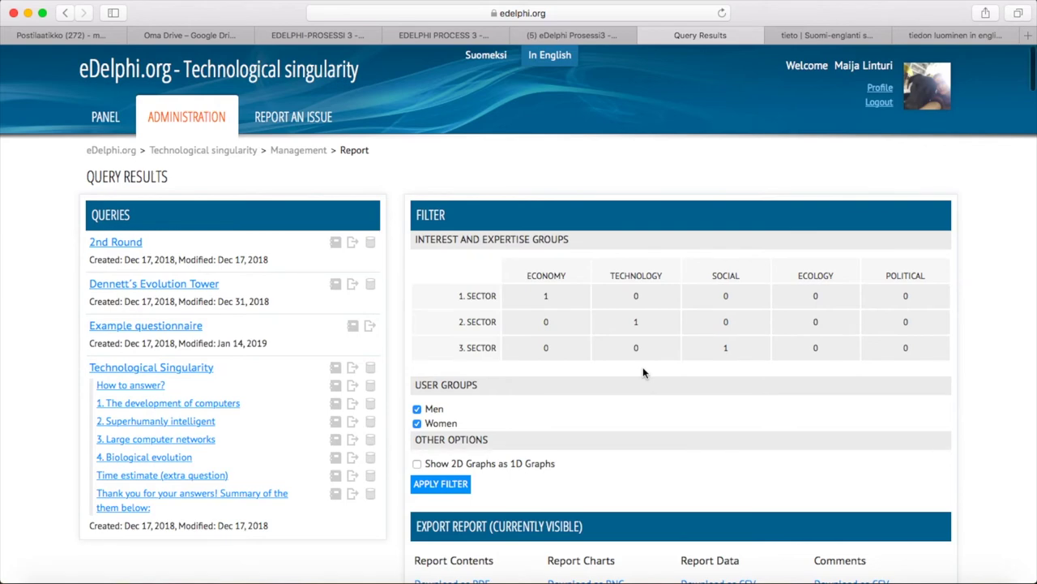
pyautogui.scroll(-8, 644, 372)
pyautogui.scroll(-15, 643, 372)
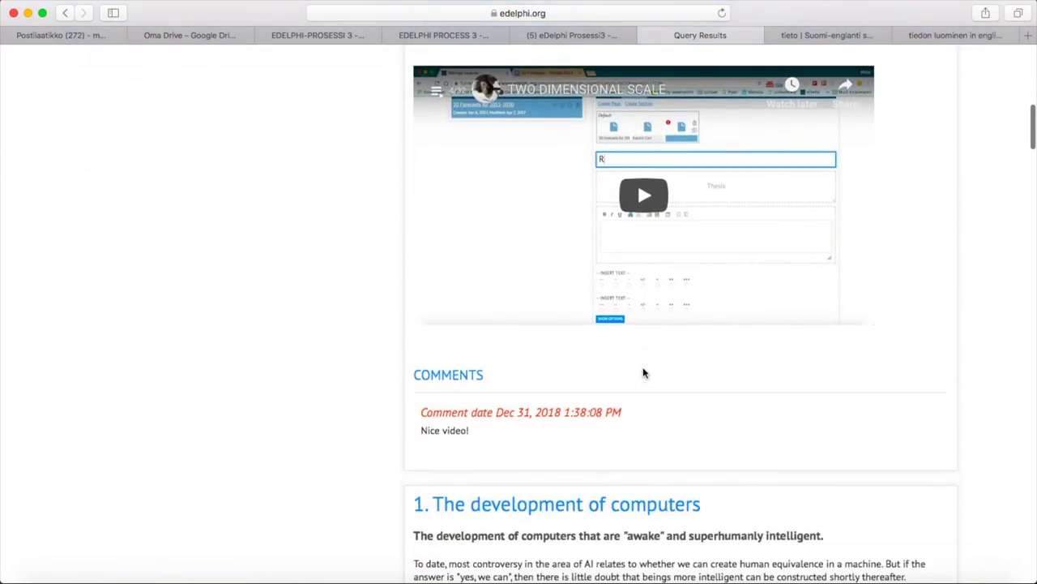
pyautogui.scroll(-4, 644, 371)
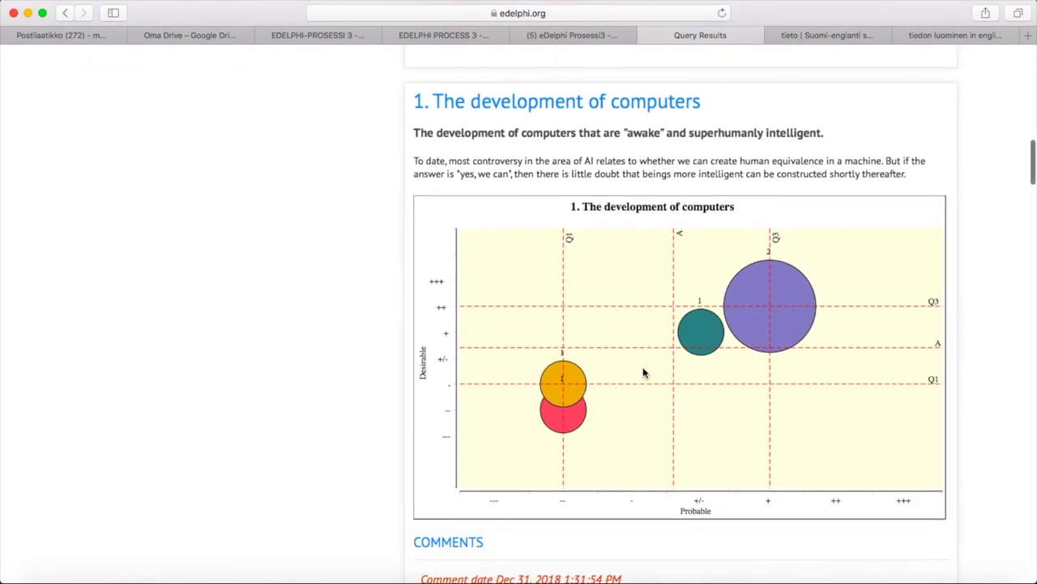
pyautogui.scroll(-8, 644, 372)
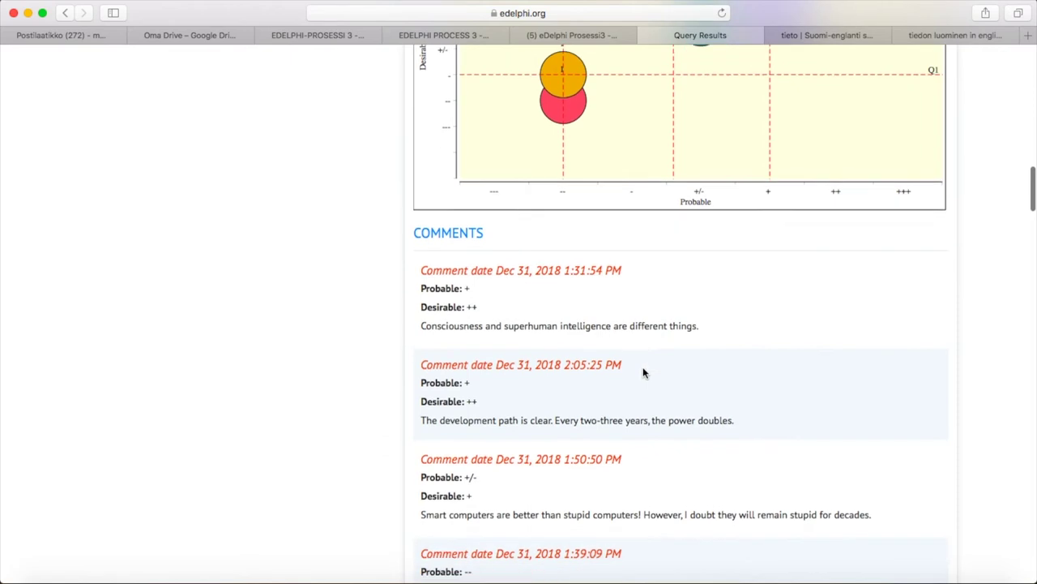
pyautogui.scroll(-7, 643, 372)
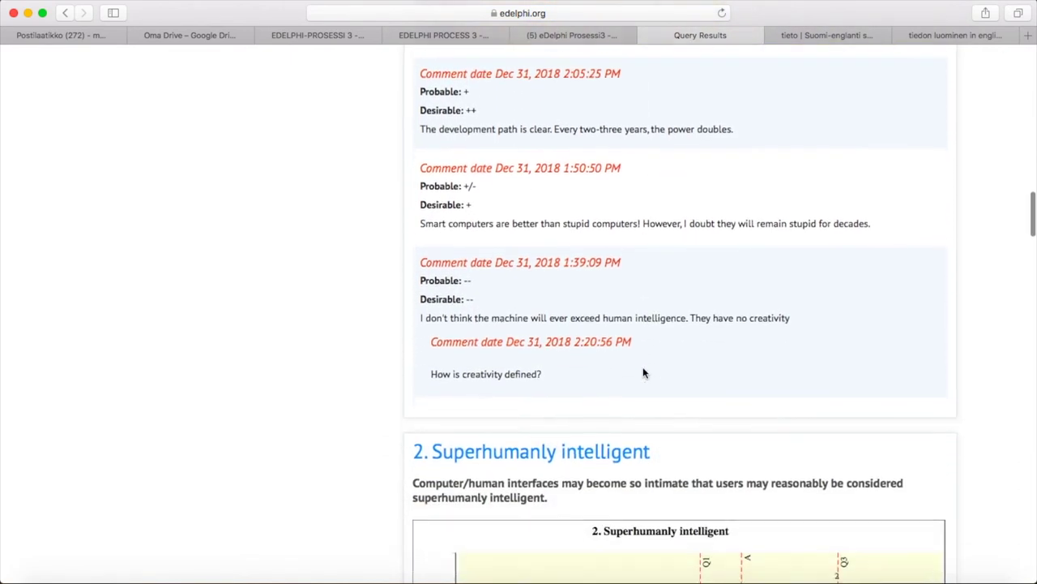
pyautogui.scroll(-8, 644, 373)
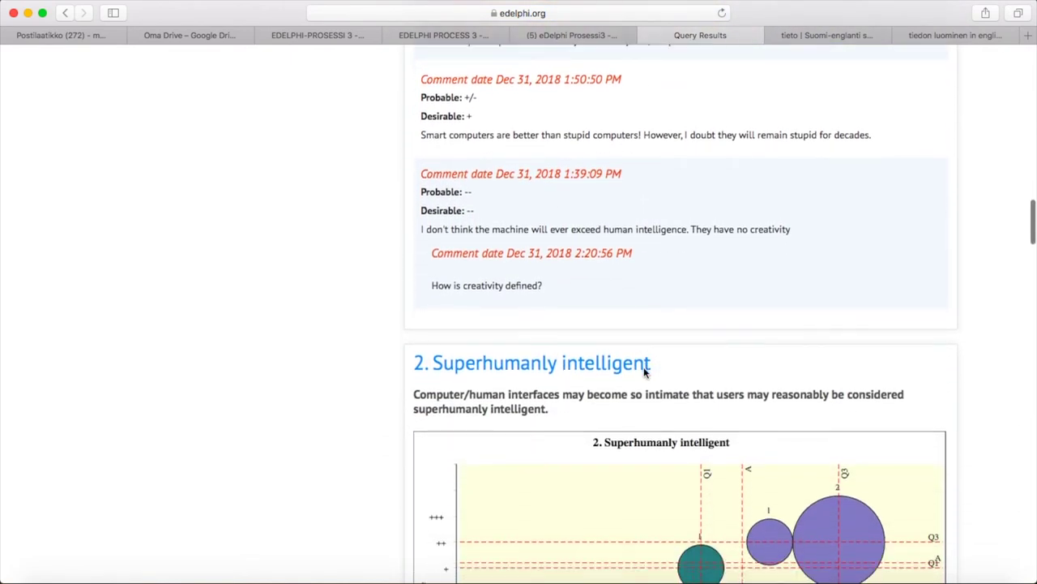
pyautogui.scroll(-1, 644, 373)
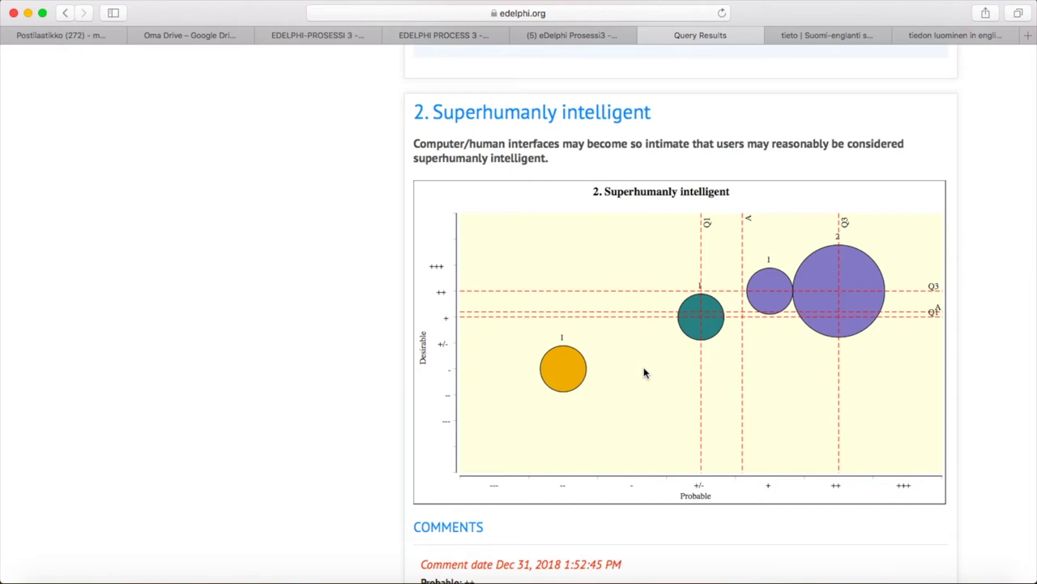
pyautogui.scroll(6, 644, 373)
pyautogui.scroll(20, 645, 373)
pyautogui.scroll(20, 644, 372)
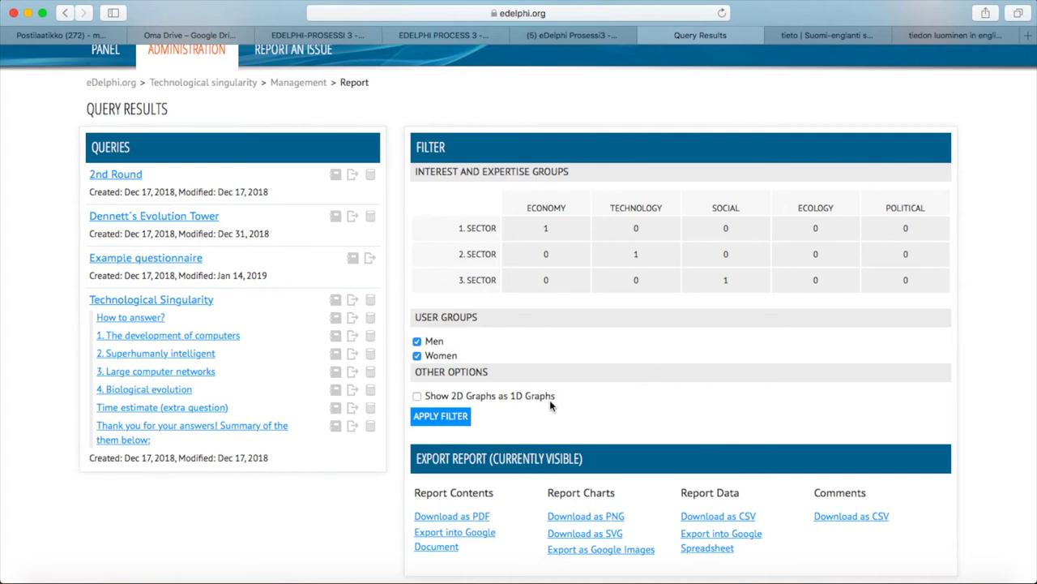
# Apply Show 2D Graphs as 1D Graphs, review the resulting bar charts, and return to Administration.
pyautogui.click(417, 396)
pyautogui.click(445, 419)
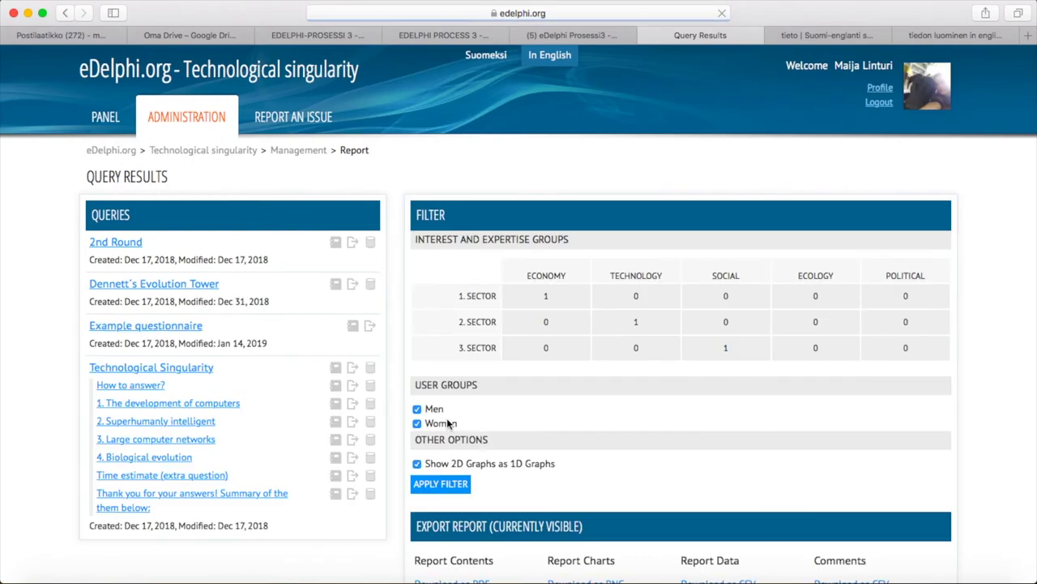
pyautogui.scroll(-5, 446, 423)
pyautogui.scroll(-20, 447, 423)
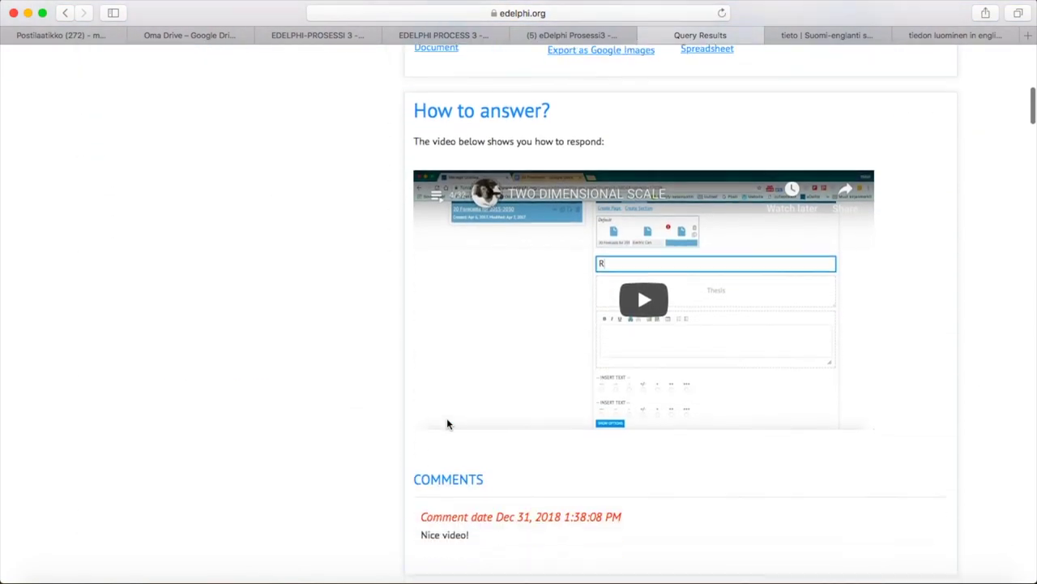
pyautogui.scroll(-20, 446, 423)
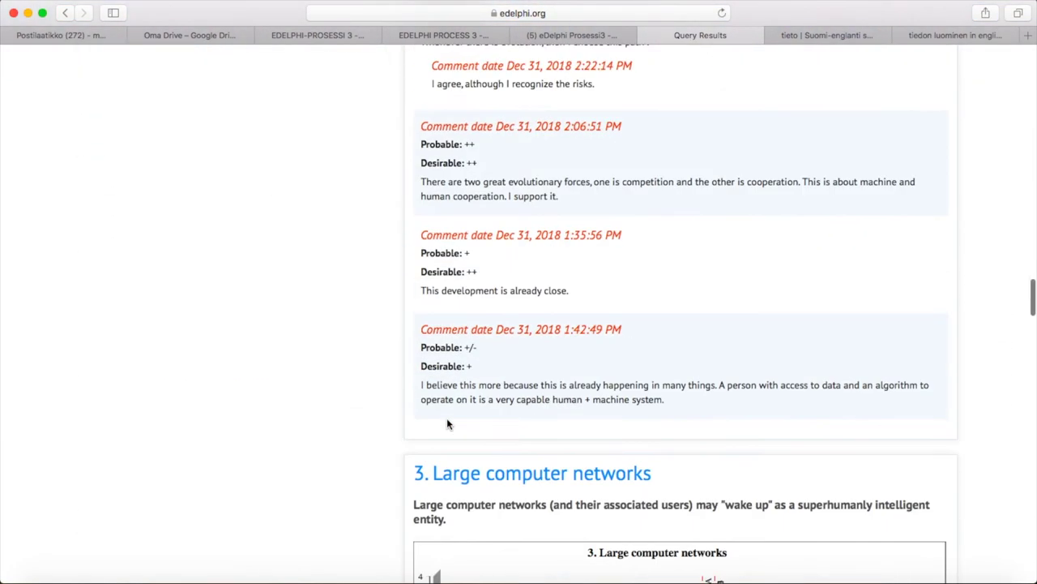
pyautogui.scroll(-3, 447, 423)
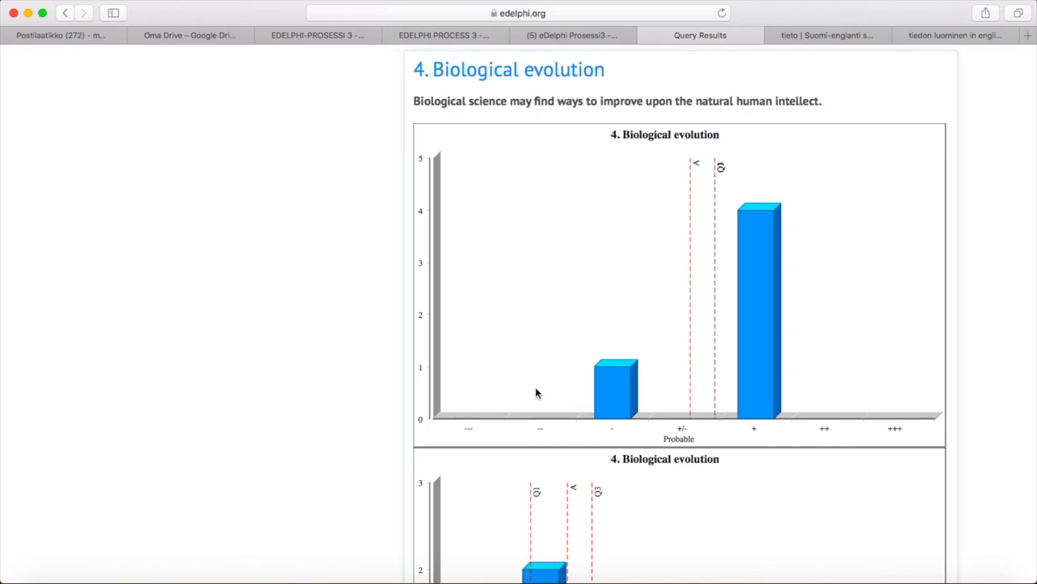
pyautogui.scroll(-4, 535, 393)
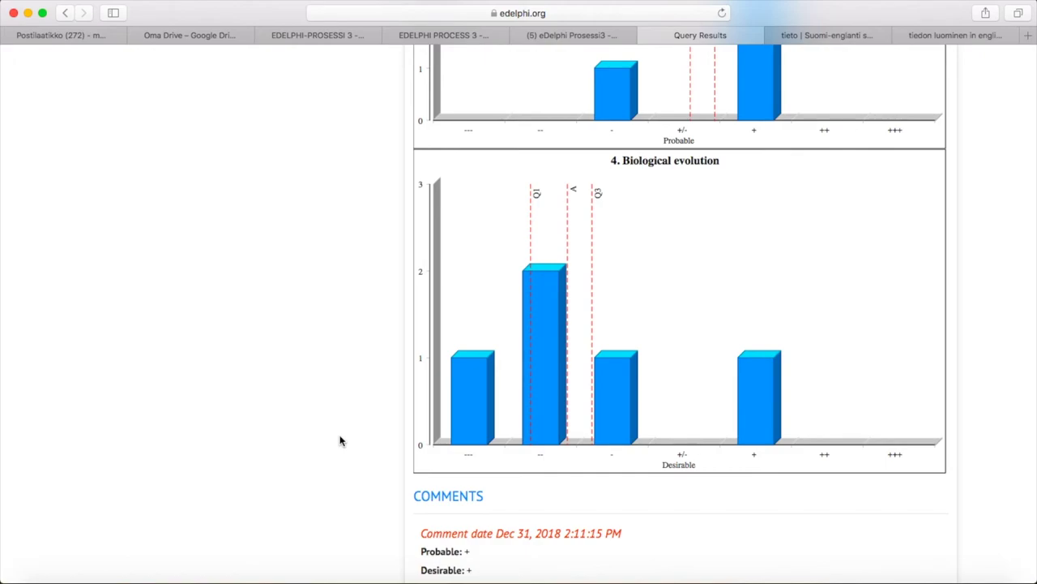
pyautogui.scroll(20, 340, 440)
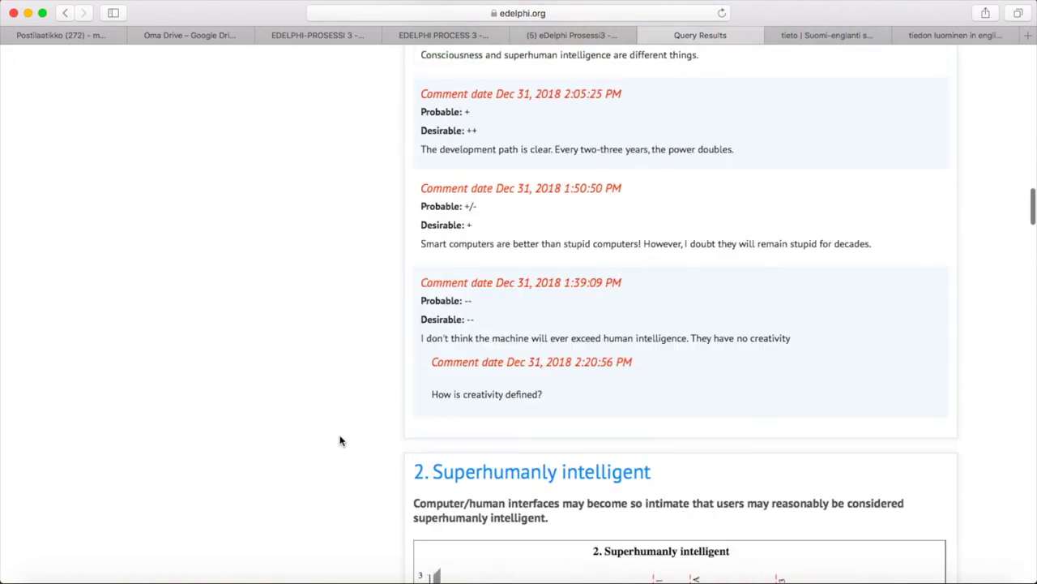
pyautogui.scroll(15, 340, 440)
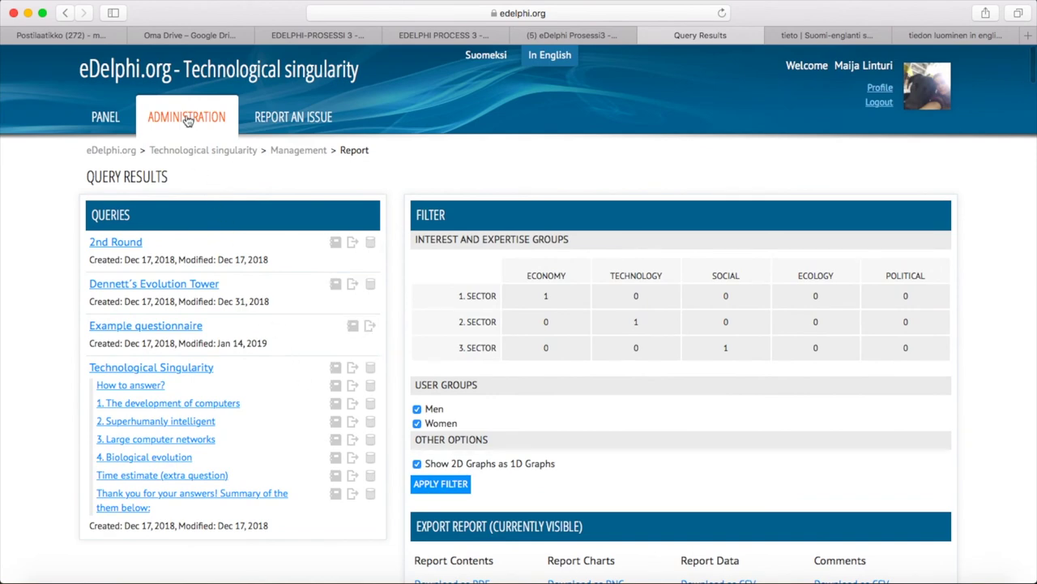
pyautogui.click(187, 119)
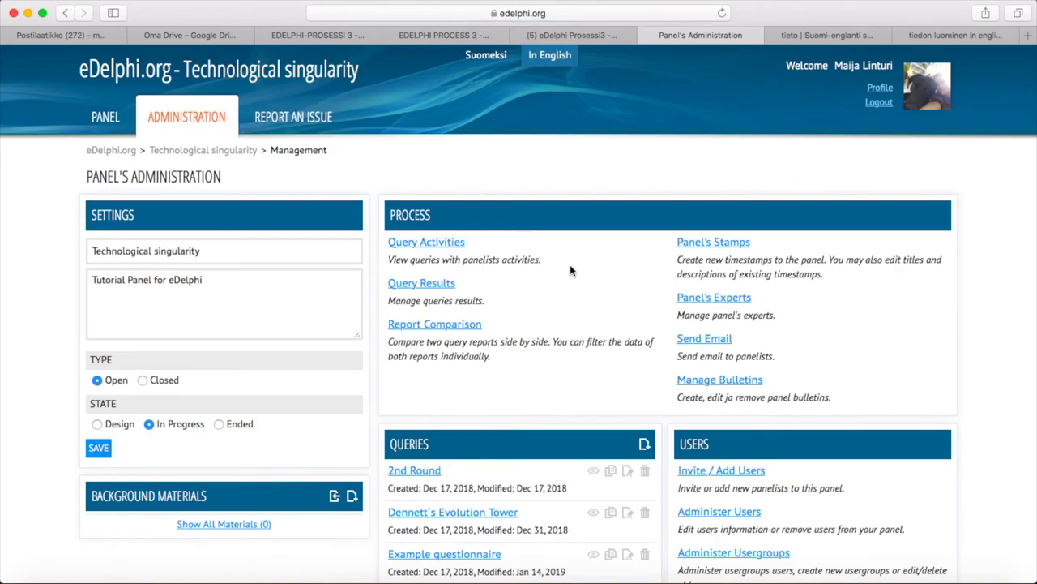
# Draft a panelist email with subject 'There is still time to answer' and the pasted reminder message.
pyautogui.click(699, 347)
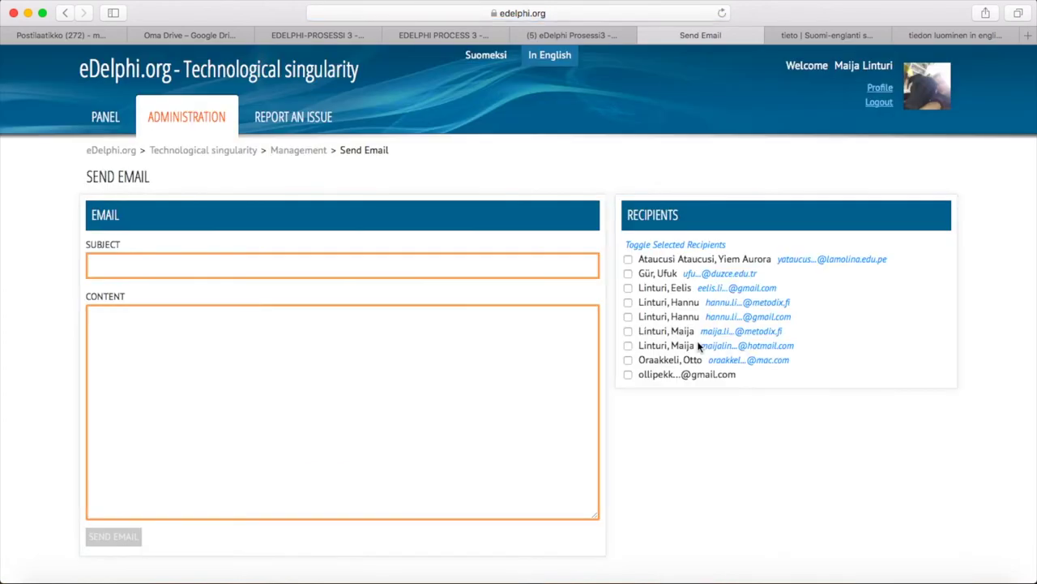
pyautogui.click(504, 263)
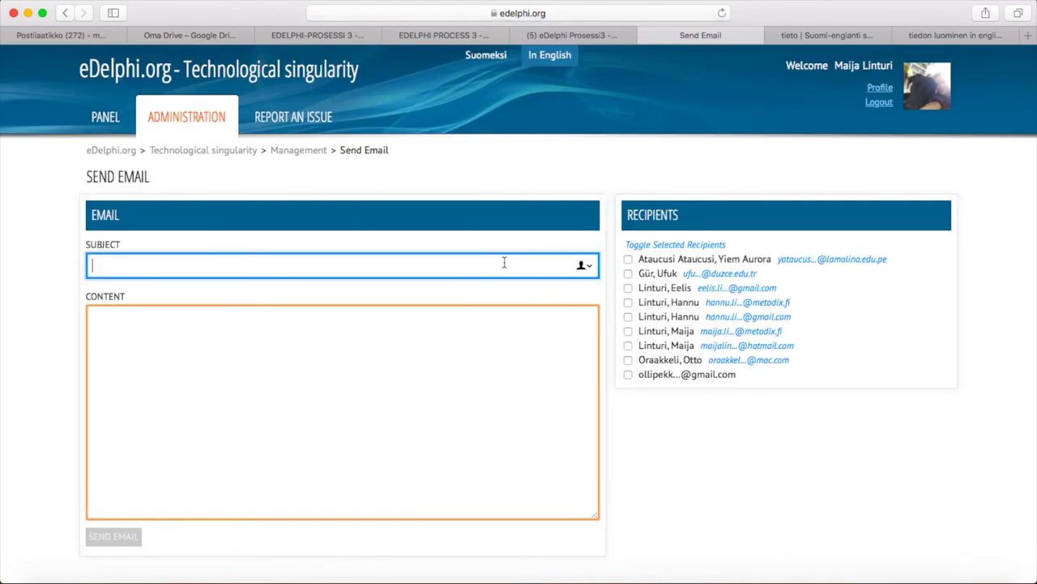
pyautogui.write('There is still time to answer')
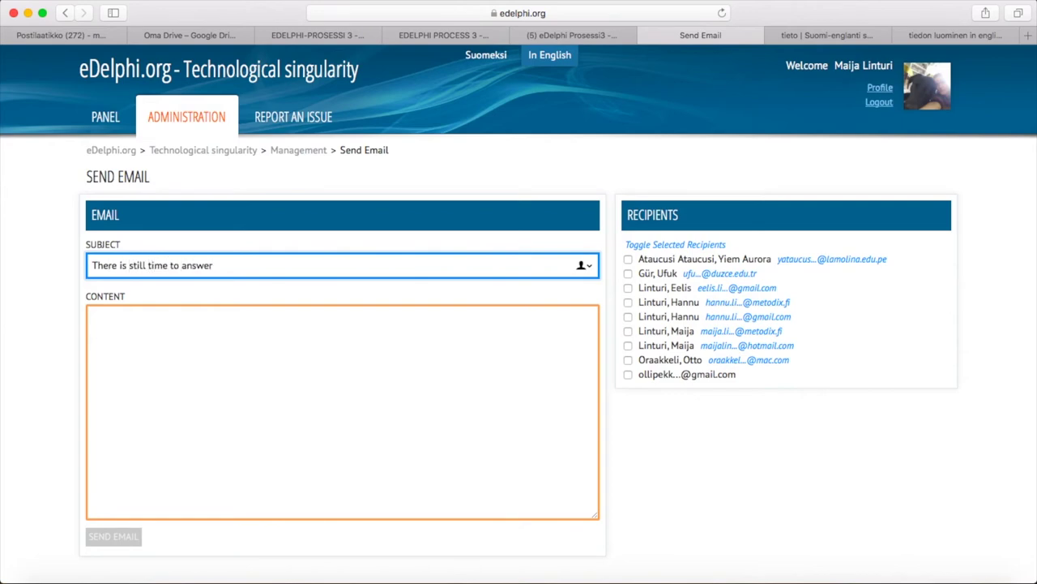
pyautogui.click(473, 340)
pyautogui.write("It's one week since Technological Singularity panel was opened to the panelists. So far the result has been promising, as you can see from the graph http://bit.ly/2rCvwW . The graph illustrates the situation from yesterday group by group. Approximately 55% has answered at least for one query and many of you for all. We are especially happy that you have started to comment the comments of other panelists. It signals that the panel has started its own unique process of creating knowledge.  Remember that it is possible to pass by the less interesting questions by clicking the SKIP QUESTION-button!  Thanks for the answers and have a great weekend,  XX & YY Delphi managers")
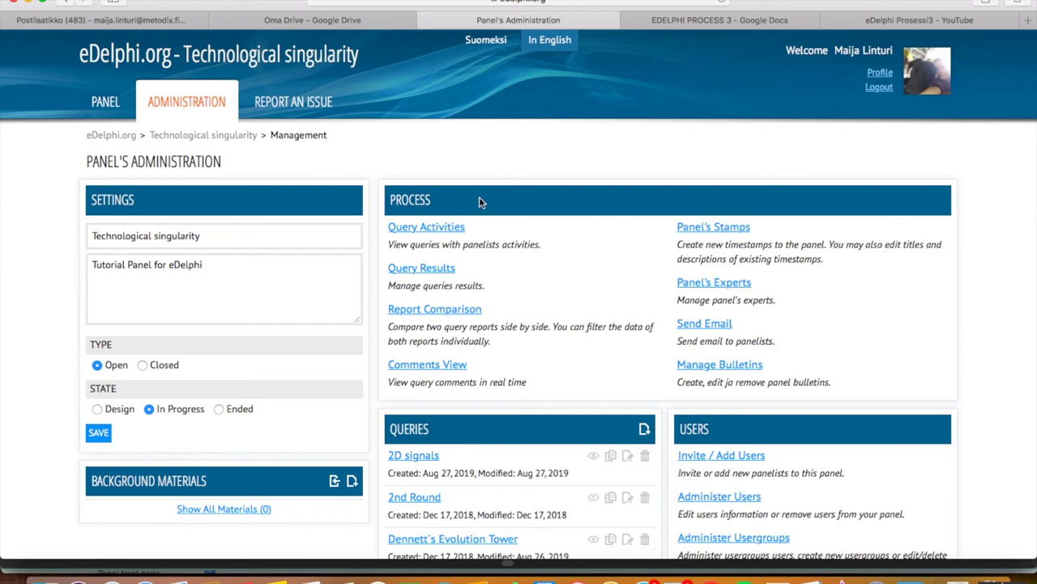
# Filter the Query Results report to Ecology experts in sectors 1, 2 and 3.
pyautogui.click(440, 269)
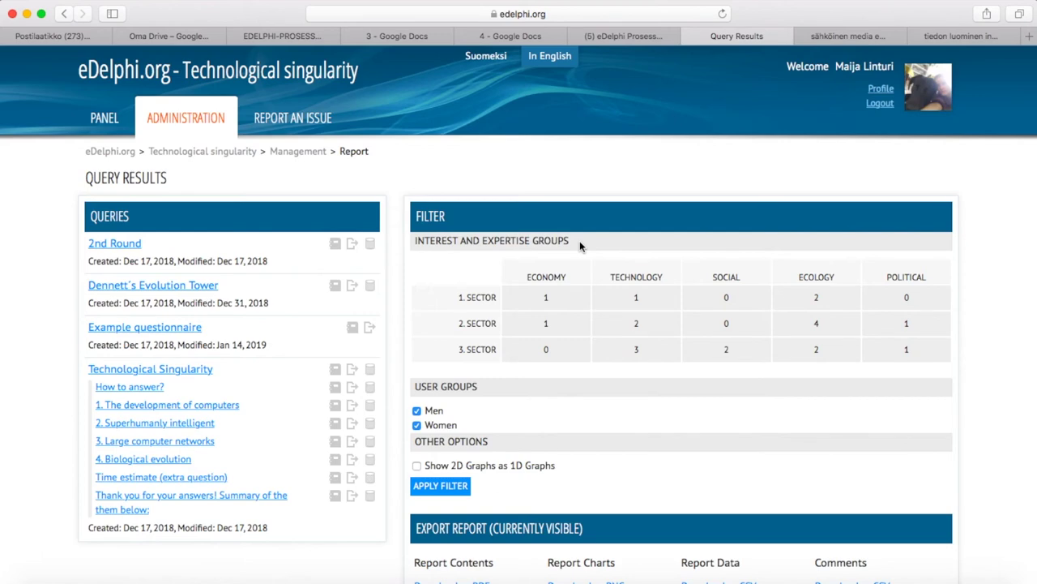
pyautogui.click(796, 299)
pyautogui.click(797, 322)
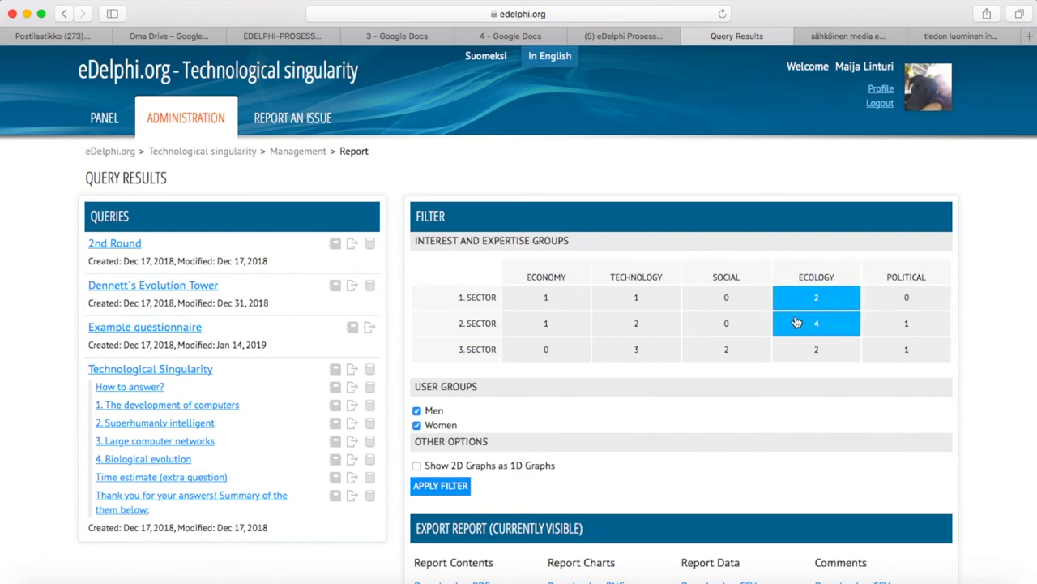
pyautogui.click(797, 350)
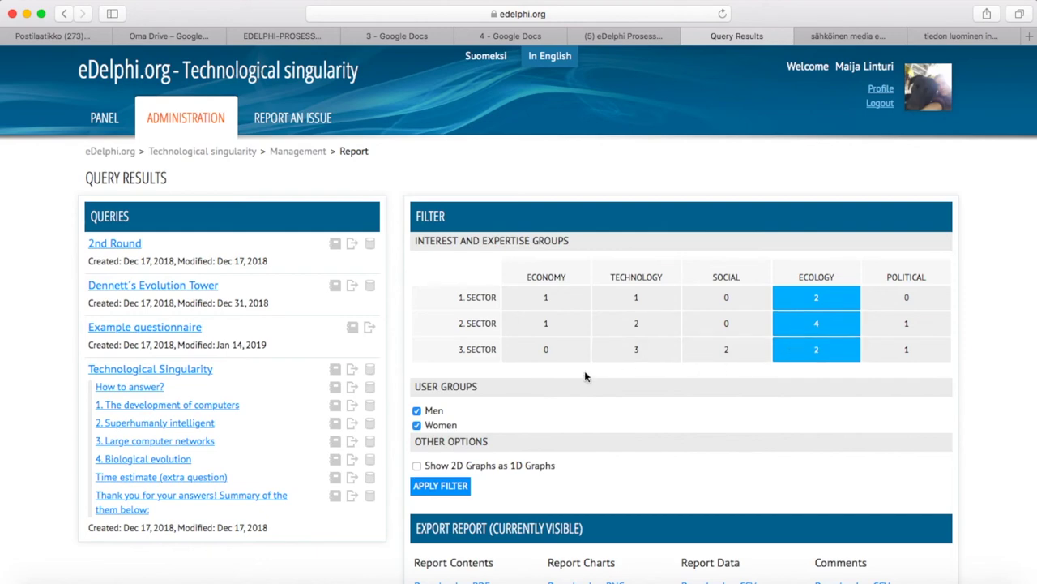
pyautogui.click(444, 493)
pyautogui.scroll(-10, 444, 493)
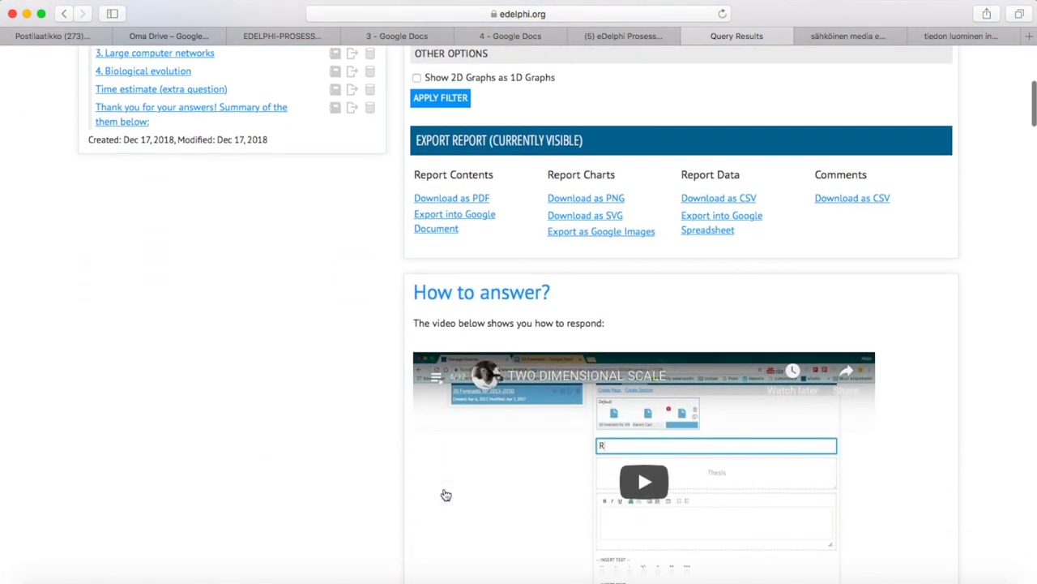
pyautogui.scroll(-6, 445, 495)
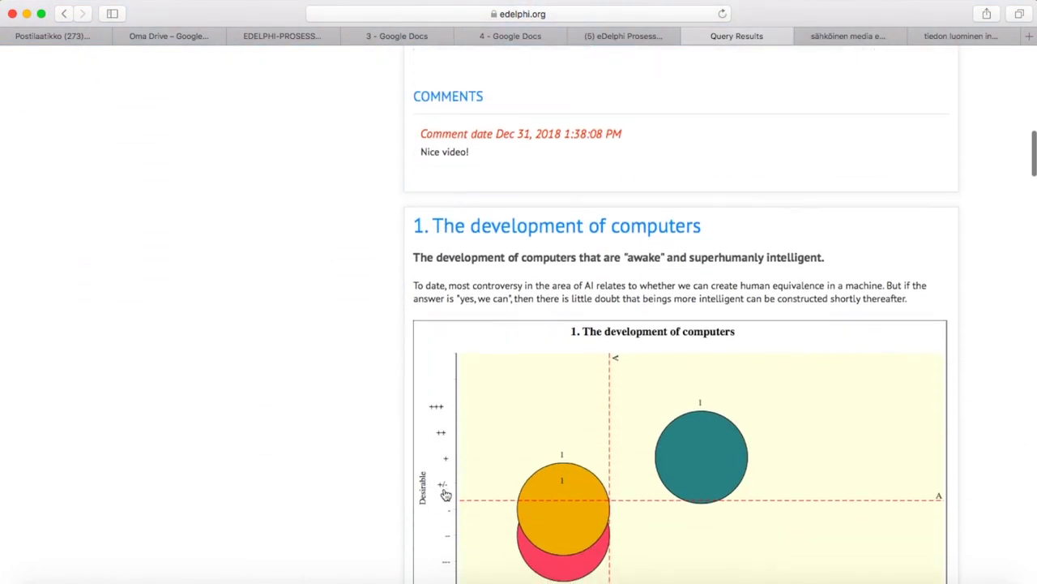
pyautogui.scroll(-3, 445, 494)
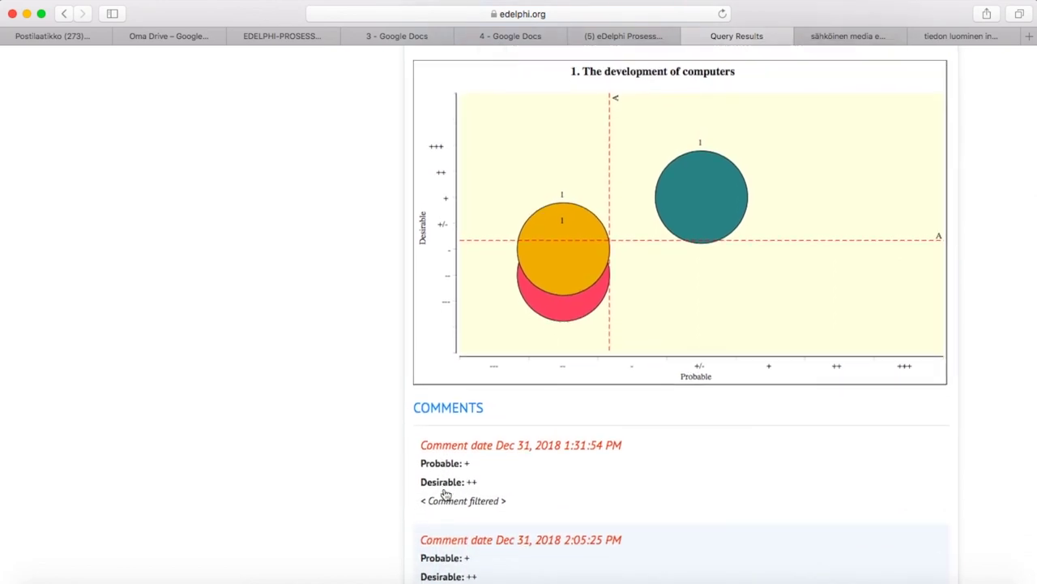
pyautogui.scroll(-10, 445, 494)
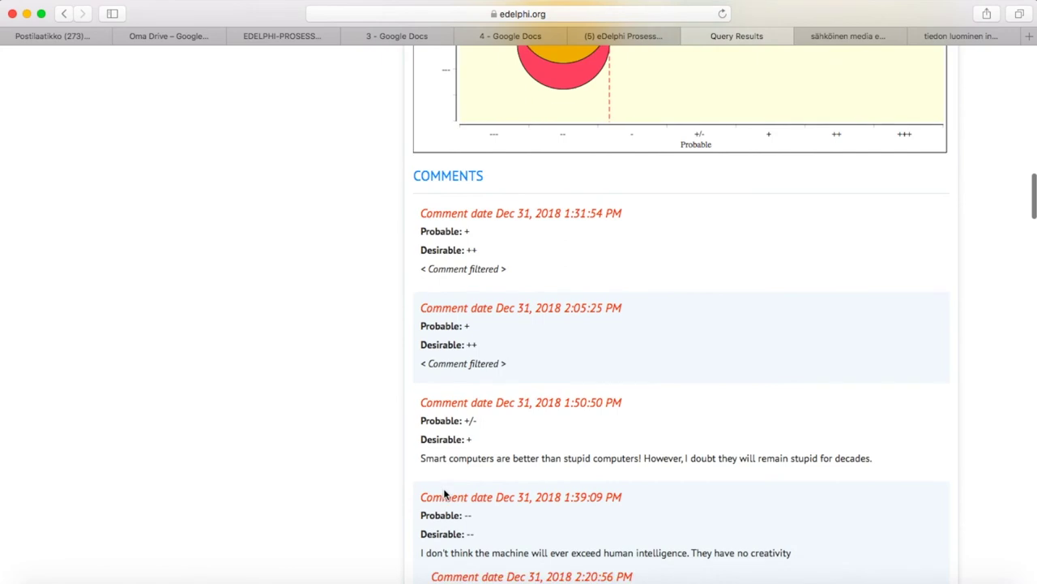
pyautogui.scroll(-1, 444, 490)
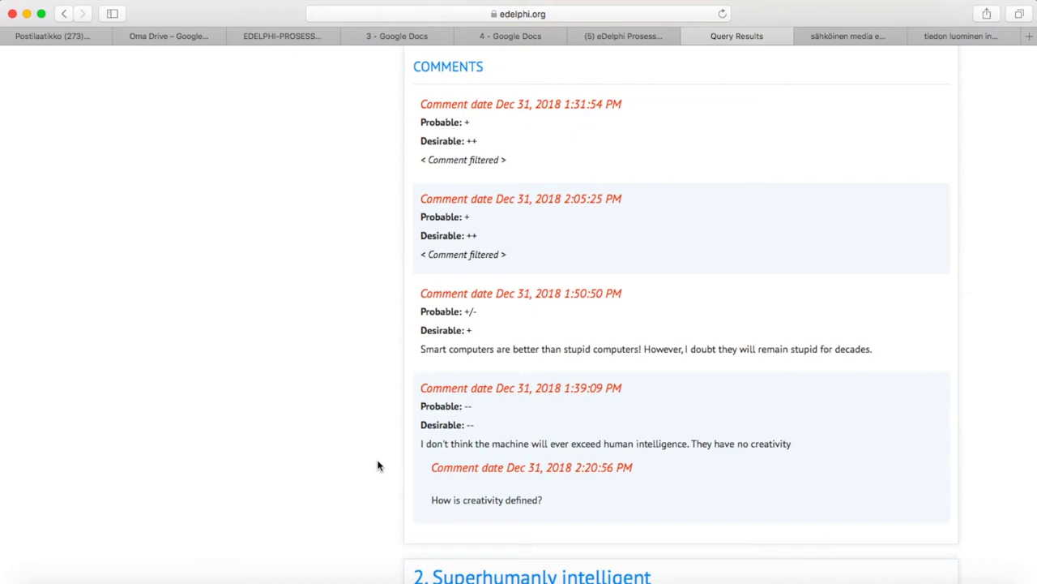
pyautogui.scroll(20, 377, 465)
pyautogui.scroll(20, 377, 465)
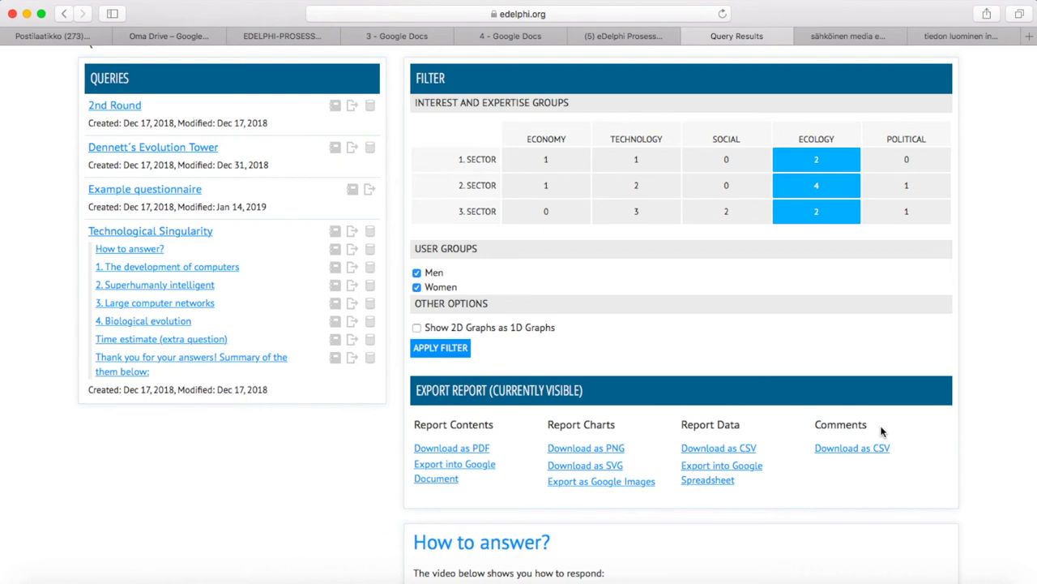
# Return to the panel's Administration page and open Report Comparison under Process.
pyautogui.scroll(4, 882, 431)
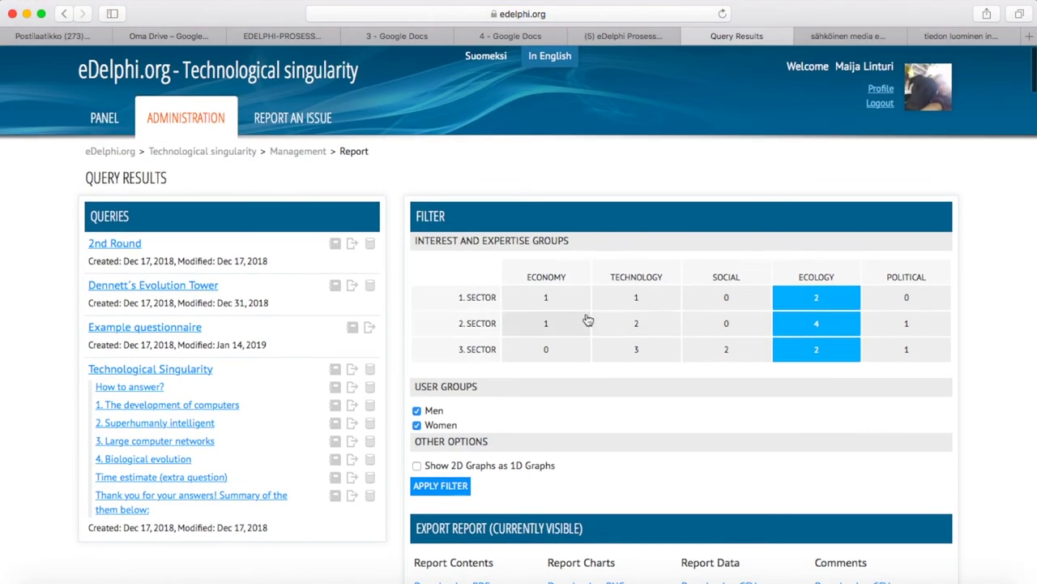
pyautogui.click(209, 120)
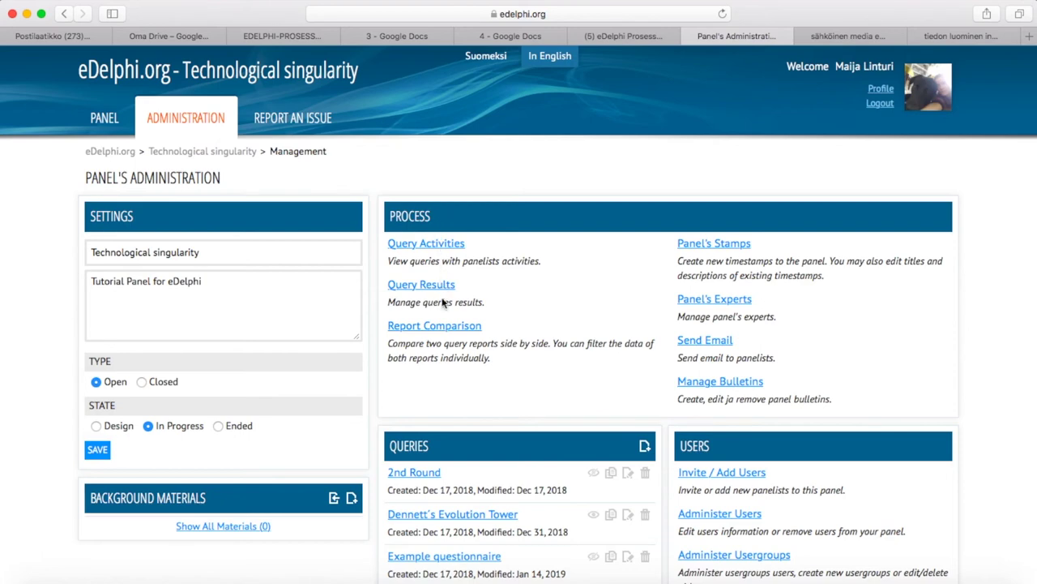
pyautogui.click(438, 326)
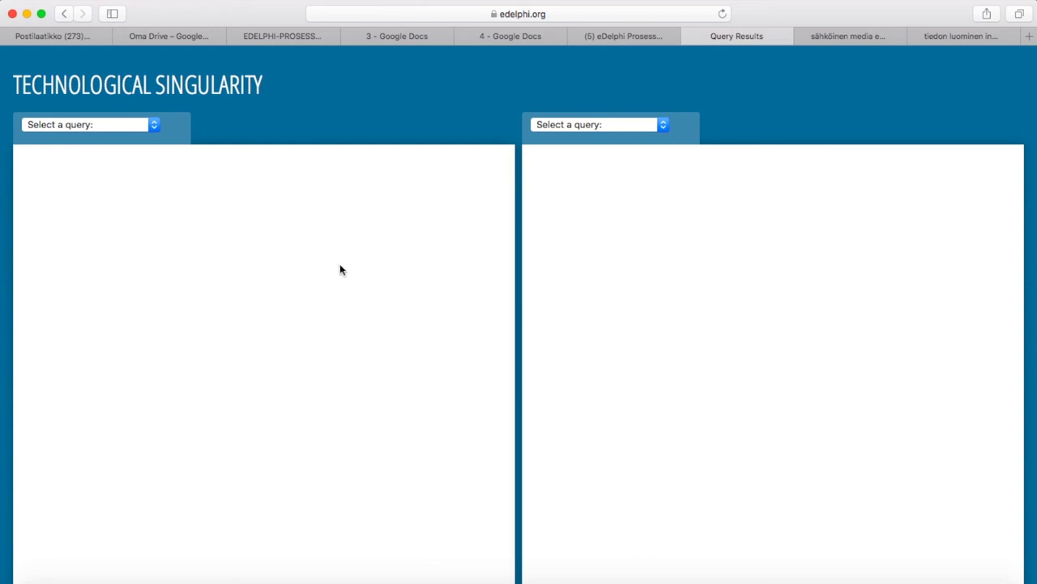
# Load the Technological Singularity query in both the left and right comparison panes.
pyautogui.click(154, 124)
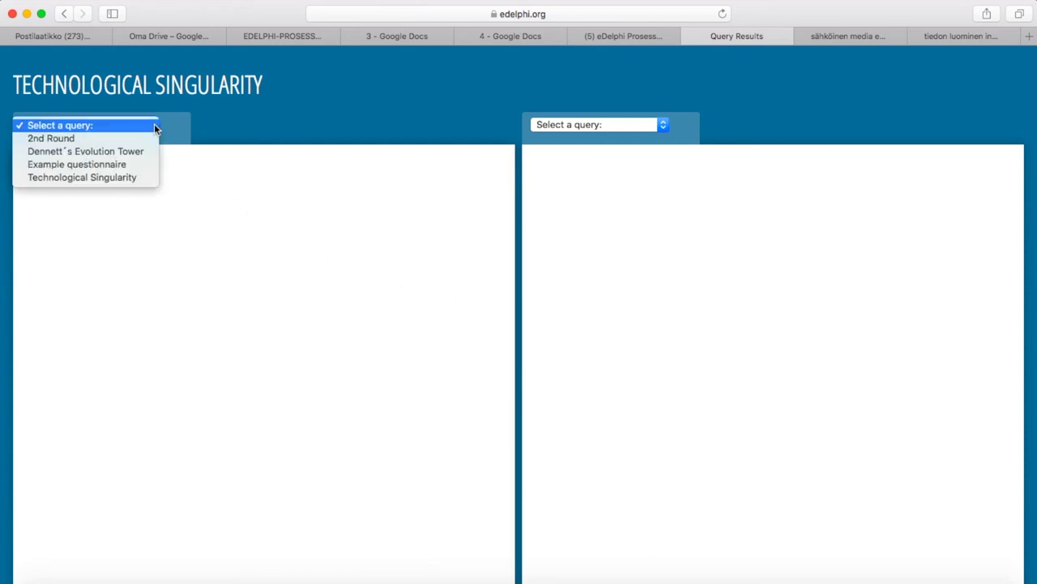
pyautogui.click(144, 177)
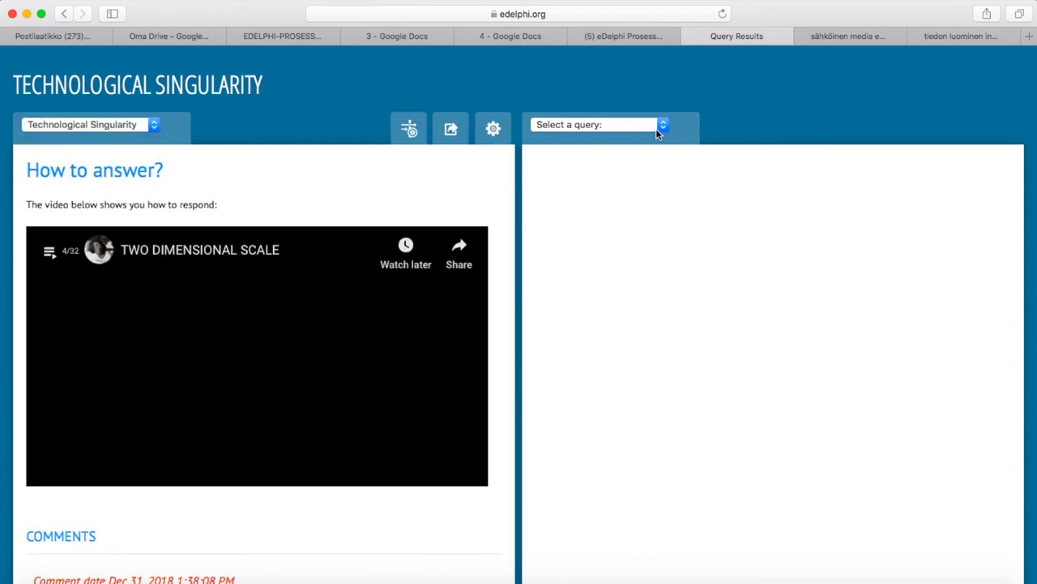
pyautogui.click(663, 124)
pyautogui.click(647, 178)
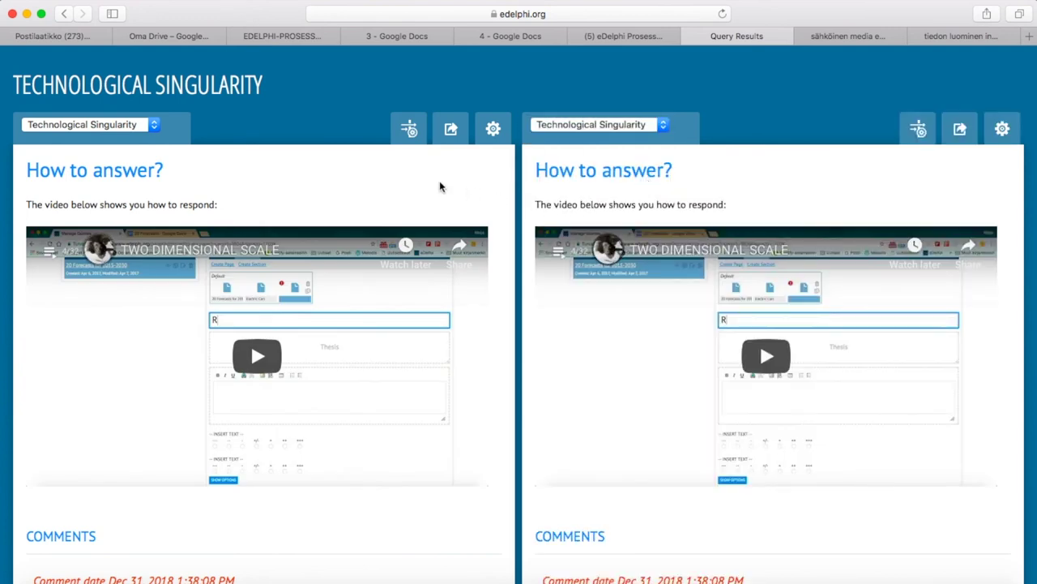
# Filter the left report to Technology experts from sectors 1, 2 and 3.
pyautogui.click(410, 130)
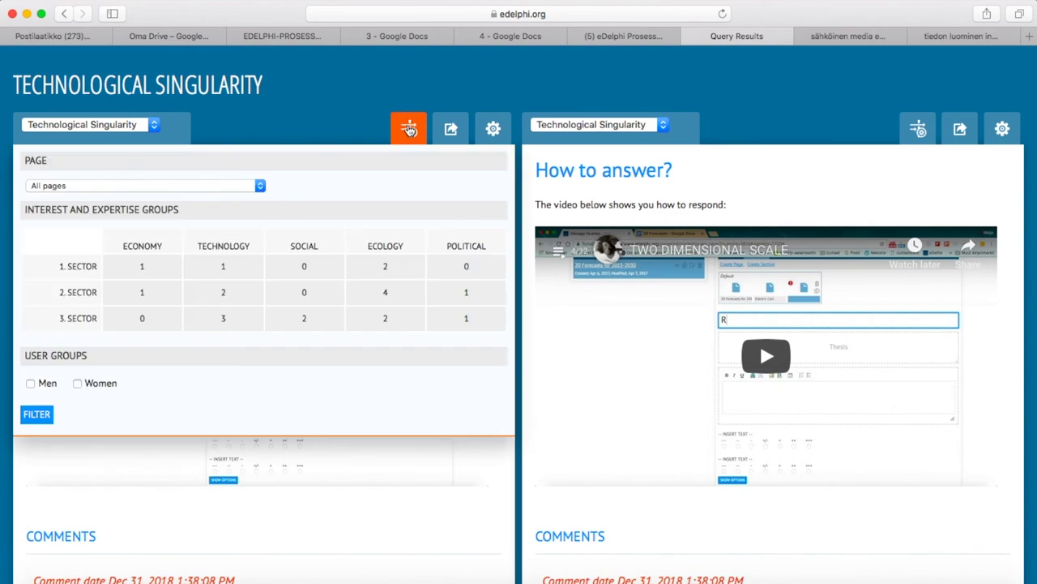
pyautogui.click(227, 268)
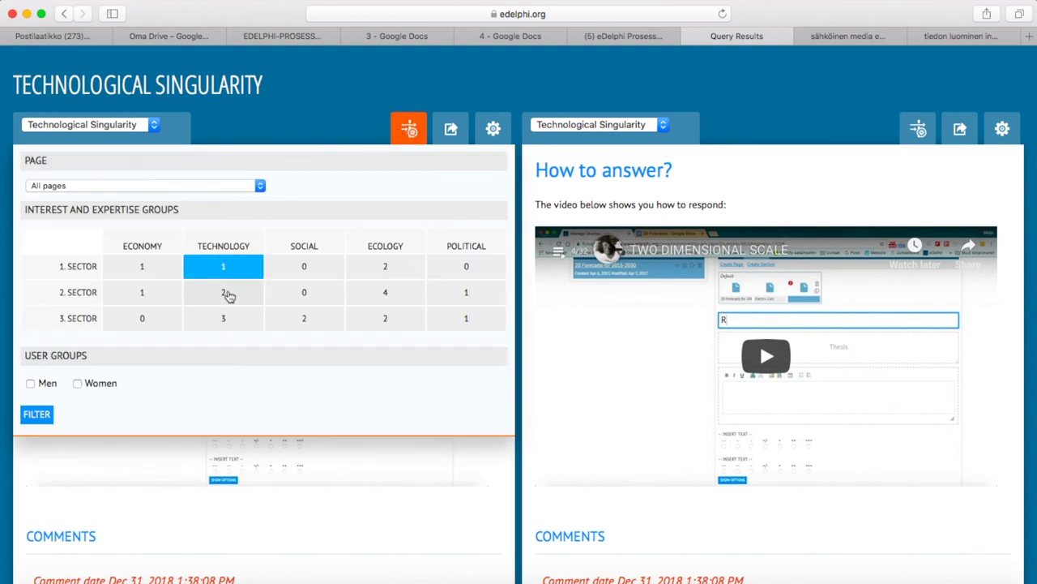
pyautogui.click(227, 292)
pyautogui.click(228, 321)
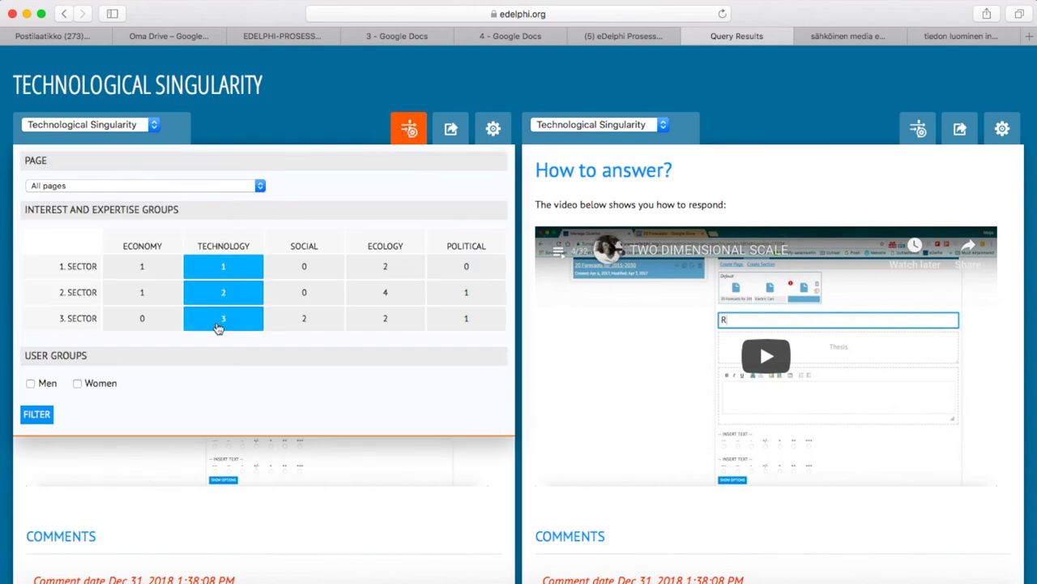
pyautogui.click(42, 416)
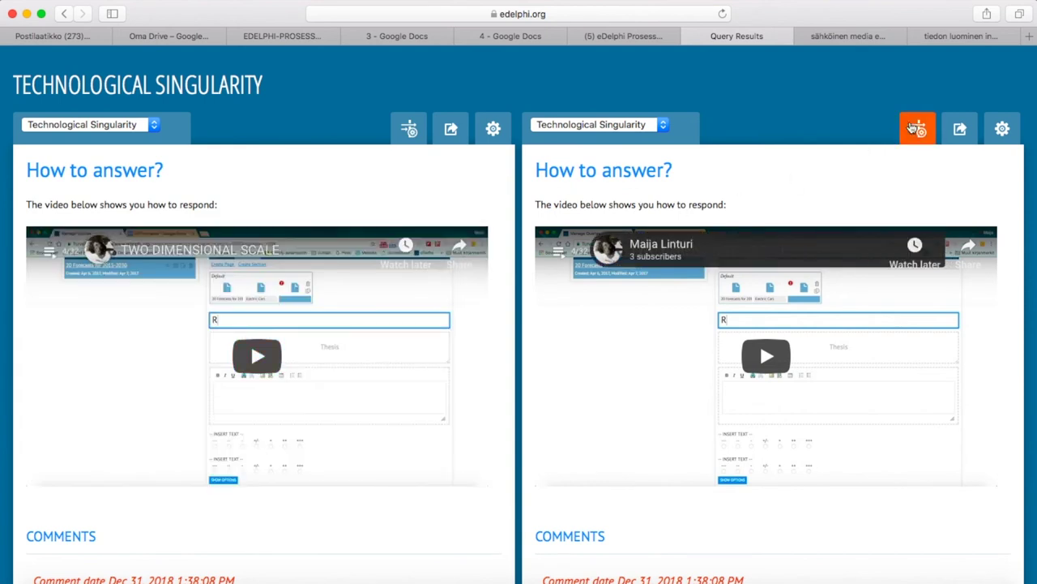
# Filter the right report to Ecology experts from sectors 1, 2 and 3.
pyautogui.click(915, 128)
pyautogui.click(908, 272)
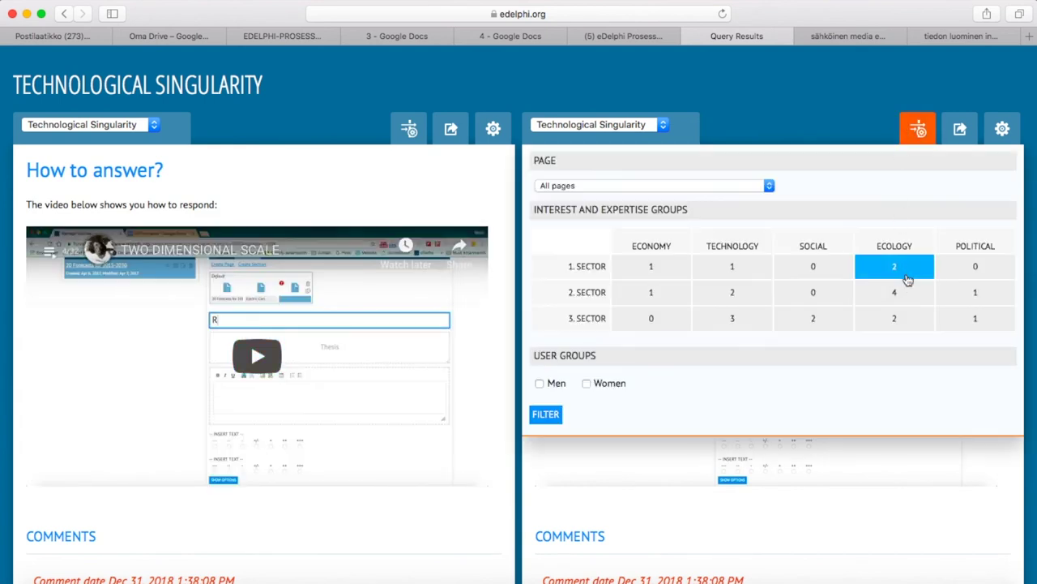
pyautogui.click(907, 293)
pyautogui.click(908, 321)
pyautogui.click(551, 414)
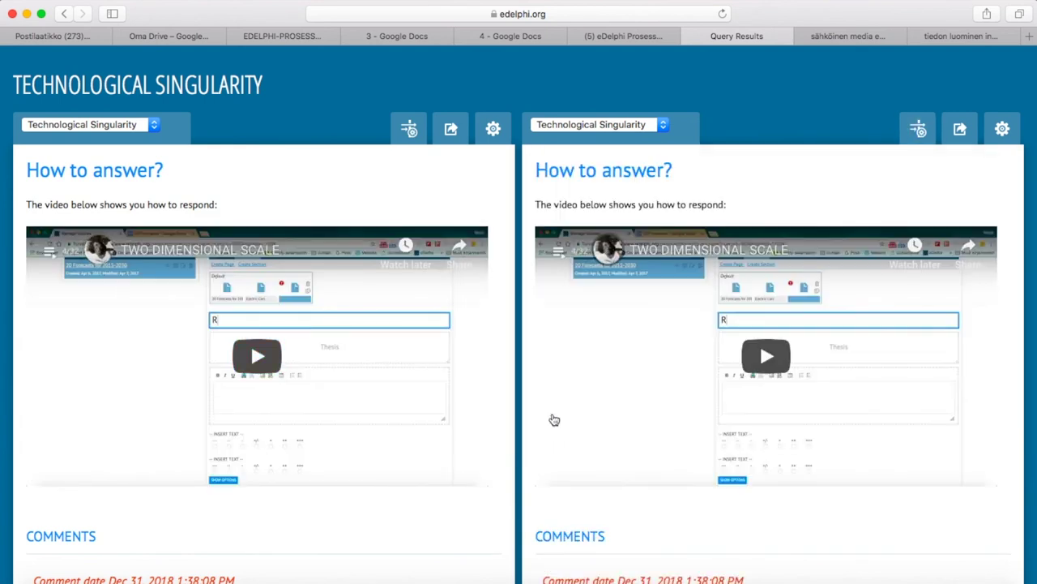
# Review the side-by-side results and show the left report's export options.
pyautogui.scroll(-5, 547, 417)
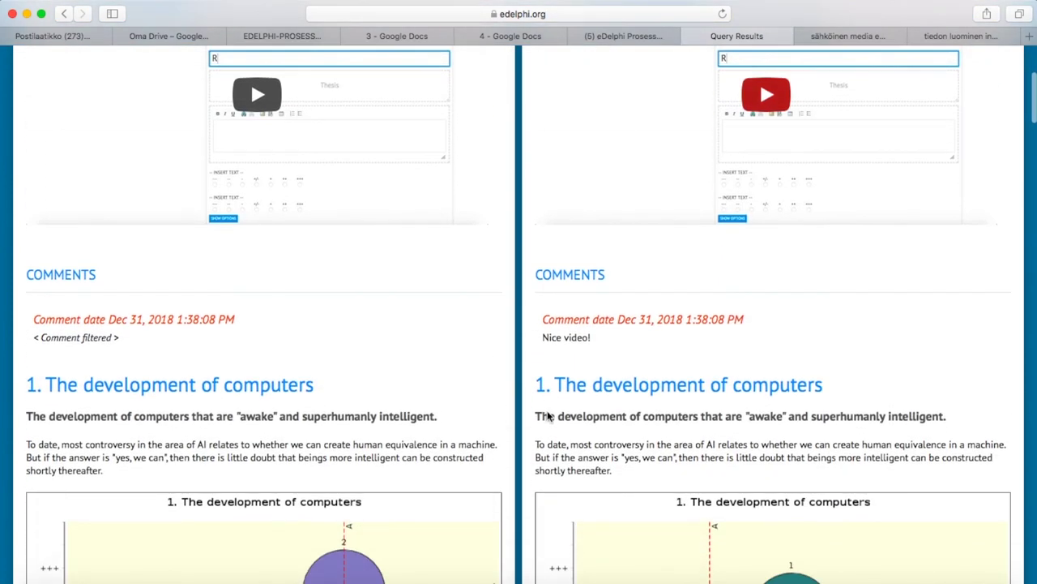
pyautogui.scroll(-6, 548, 415)
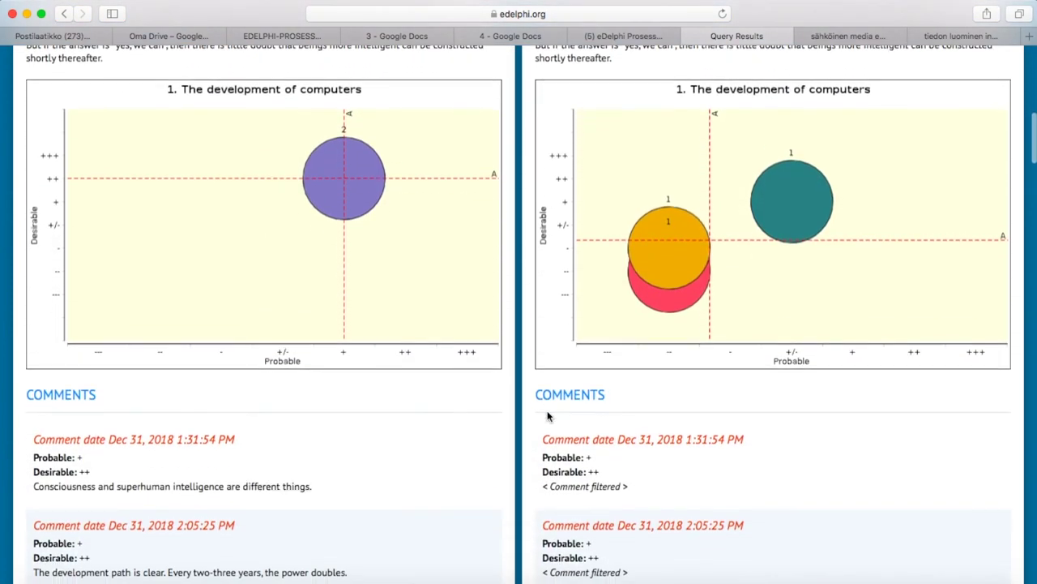
pyautogui.scroll(2, 547, 410)
pyautogui.scroll(10, 547, 410)
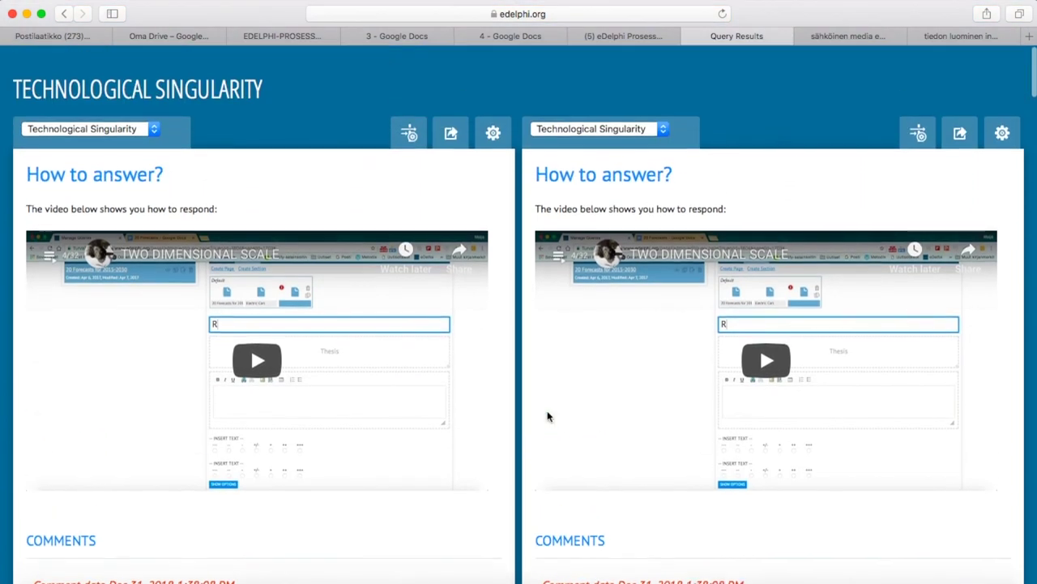
pyautogui.click(451, 131)
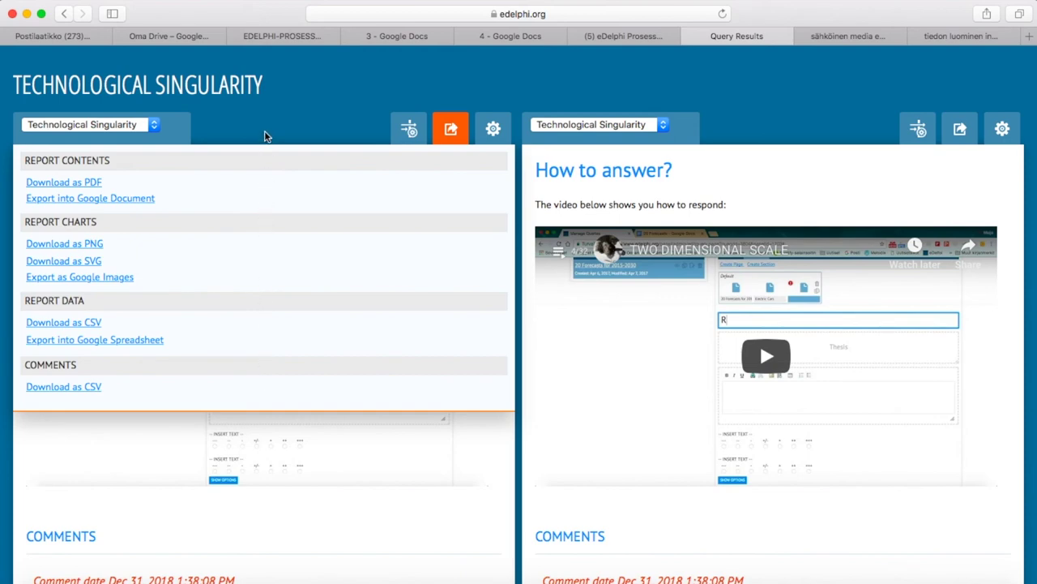
# Go back from the report comparison to the Panel's Administration page.
pyautogui.click(63, 15)
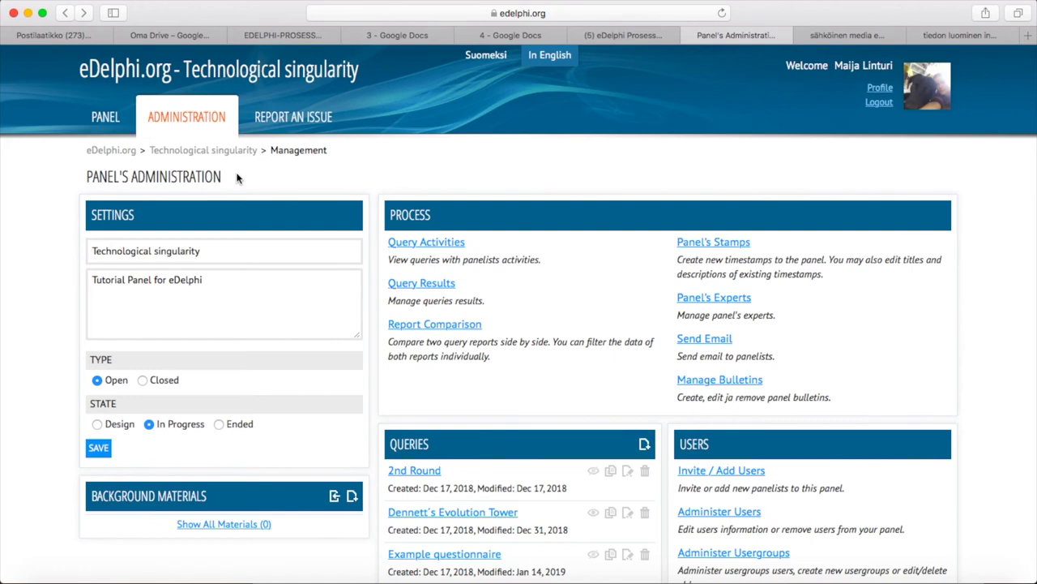
# Open the Technological Singularity query from the Queries list in Manage Queries.
pyautogui.scroll(-3, 496, 444)
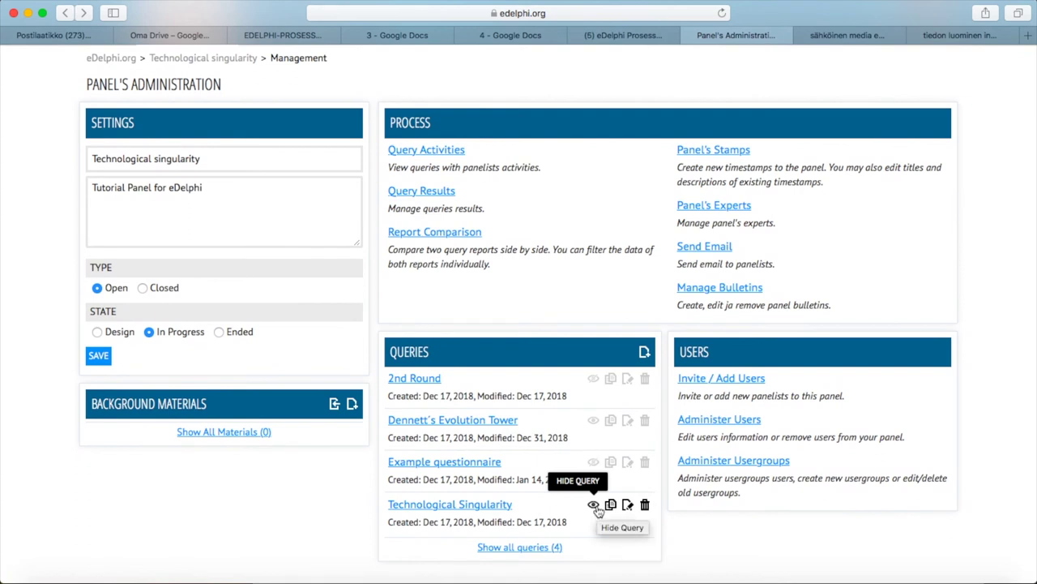
pyautogui.click(632, 506)
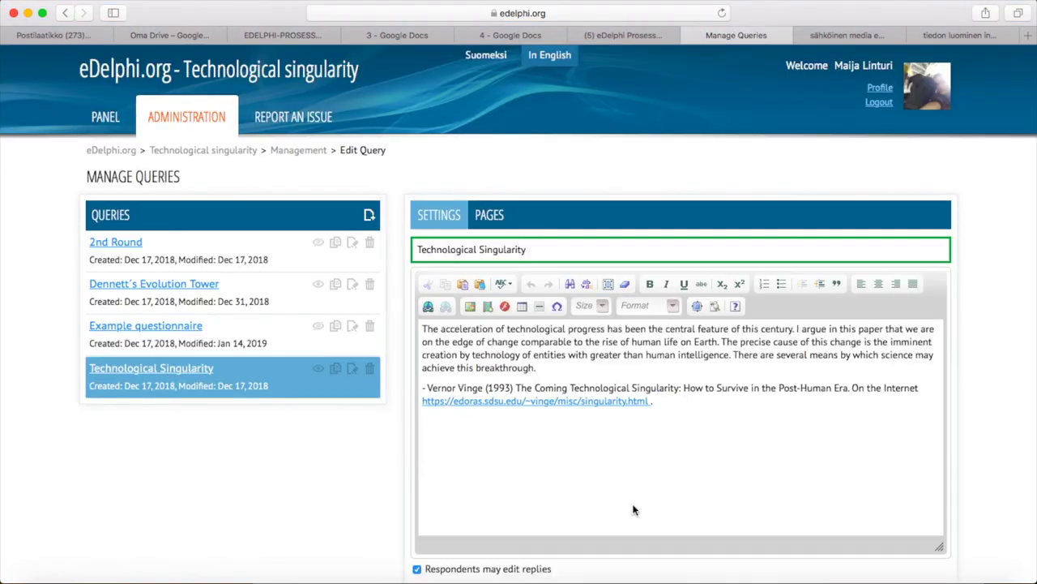
# Turn off discussions and replies visibility on page 1, The development of computers.
pyautogui.click(483, 209)
pyautogui.click(517, 292)
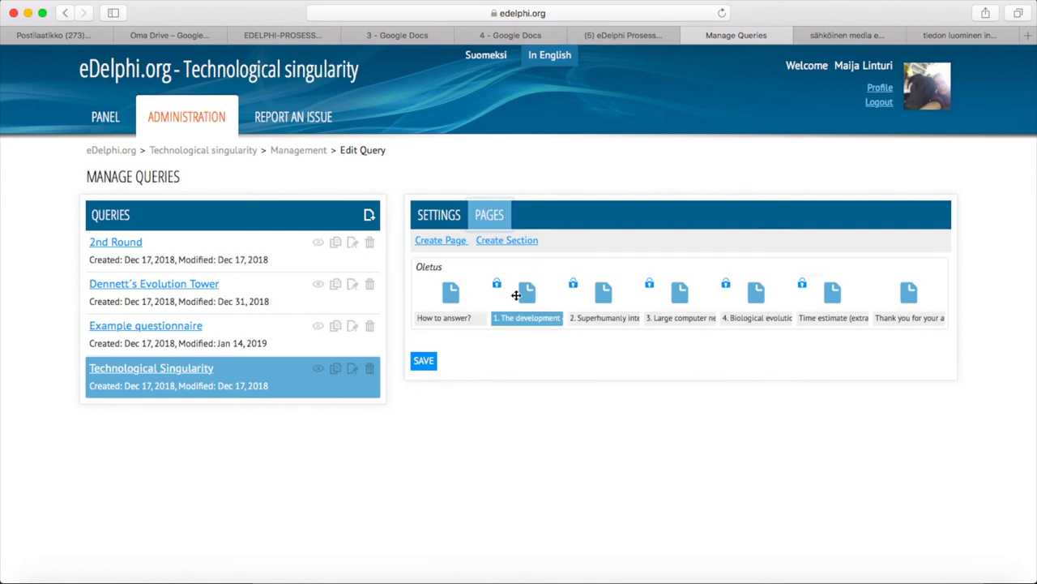
pyautogui.scroll(-5, 524, 377)
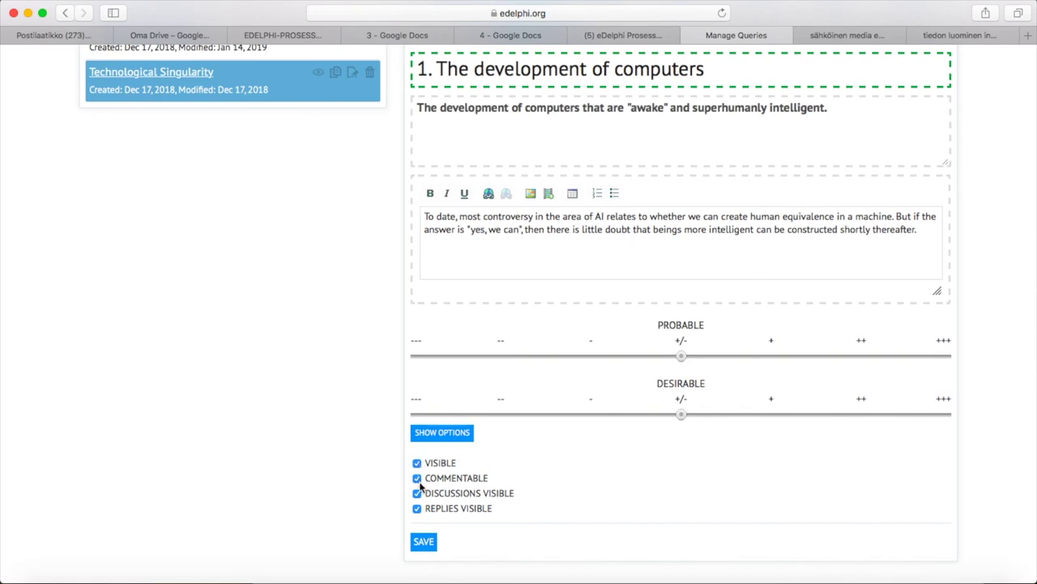
pyautogui.click(418, 494)
pyautogui.click(418, 510)
pyautogui.scroll(5, 417, 515)
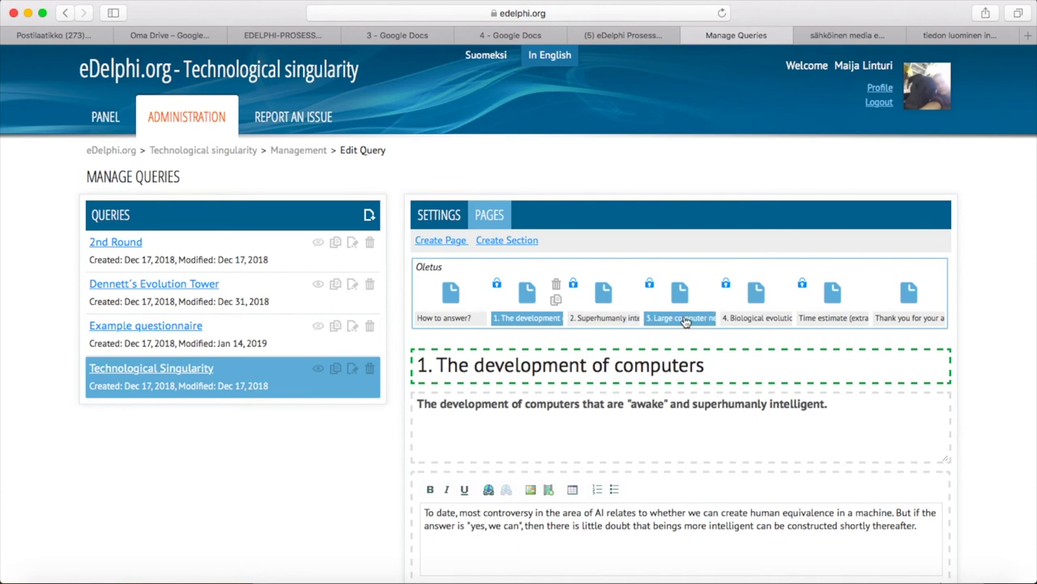
# Move page 3, Large computer…, to sit between How to answer? and page 1.
pyautogui.moveTo(685, 321); pyautogui.dragTo(505, 305)
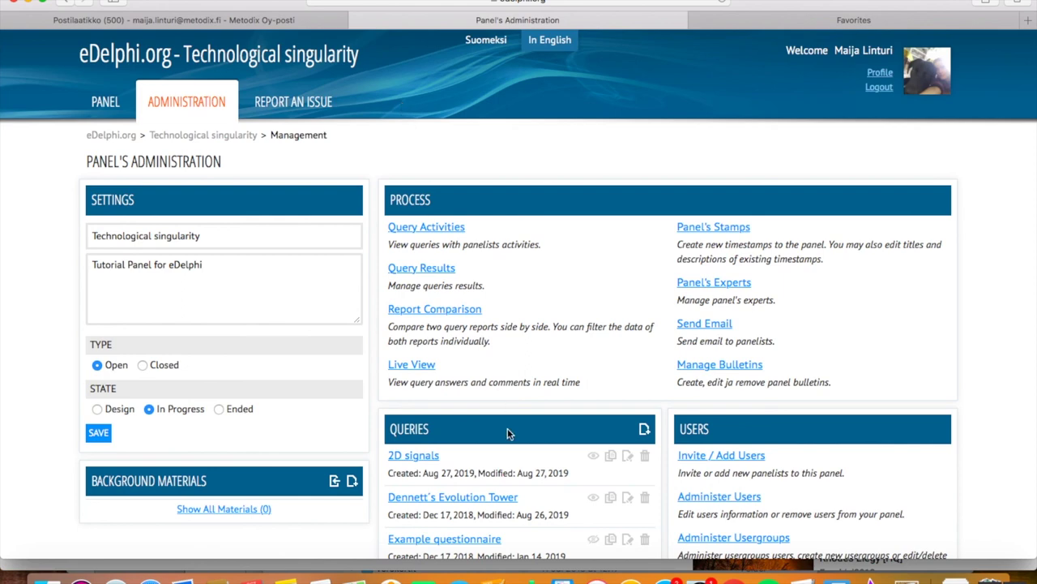
# Copy the Technological Singularity query with its data under the name '2nd Round'.
pyautogui.scroll(-4, 508, 428)
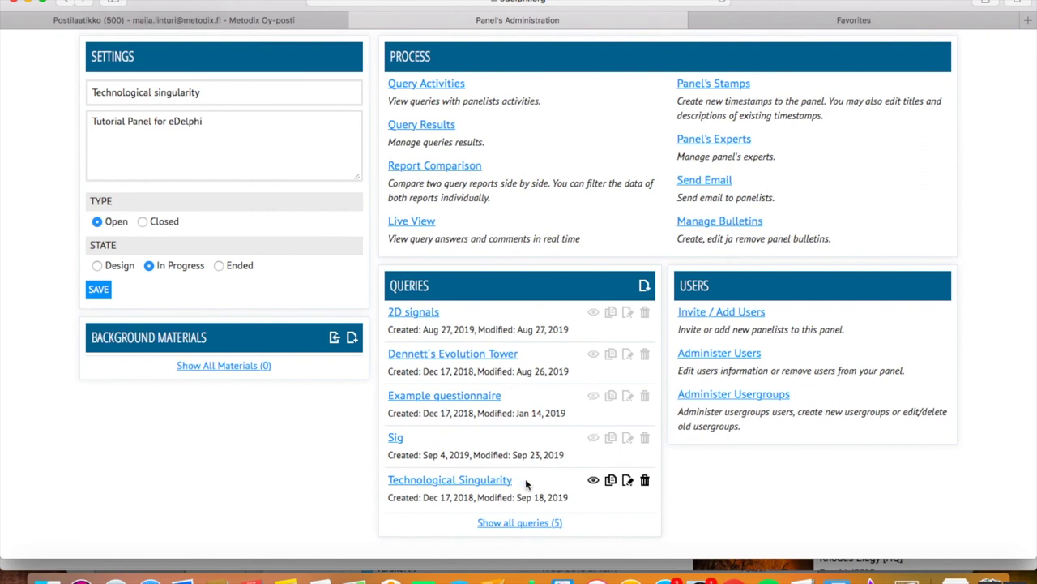
pyautogui.click(610, 480)
pyautogui.scroll(-1, 614, 484)
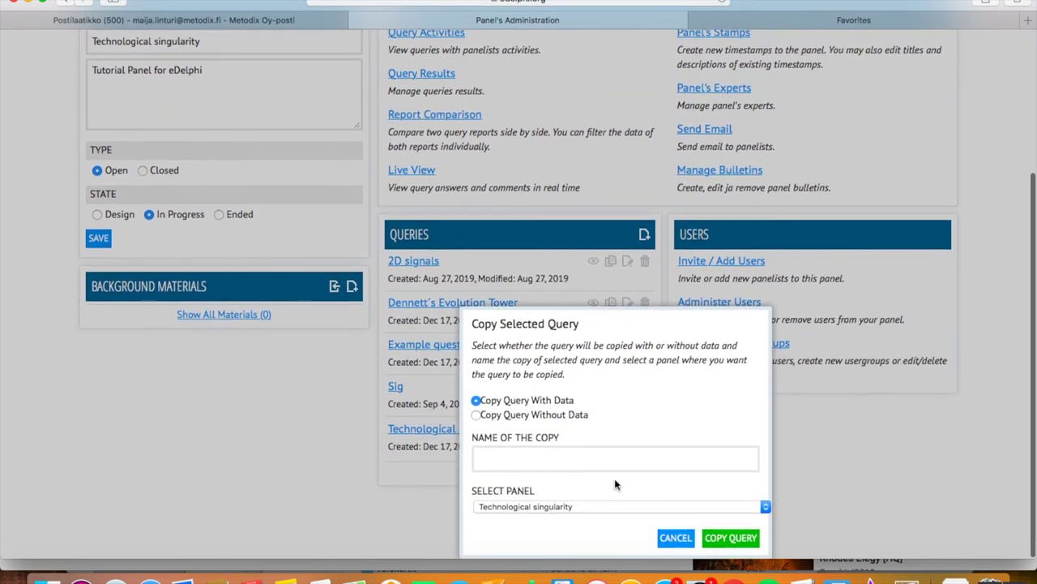
pyautogui.click(578, 461)
pyautogui.write('2nd Round')
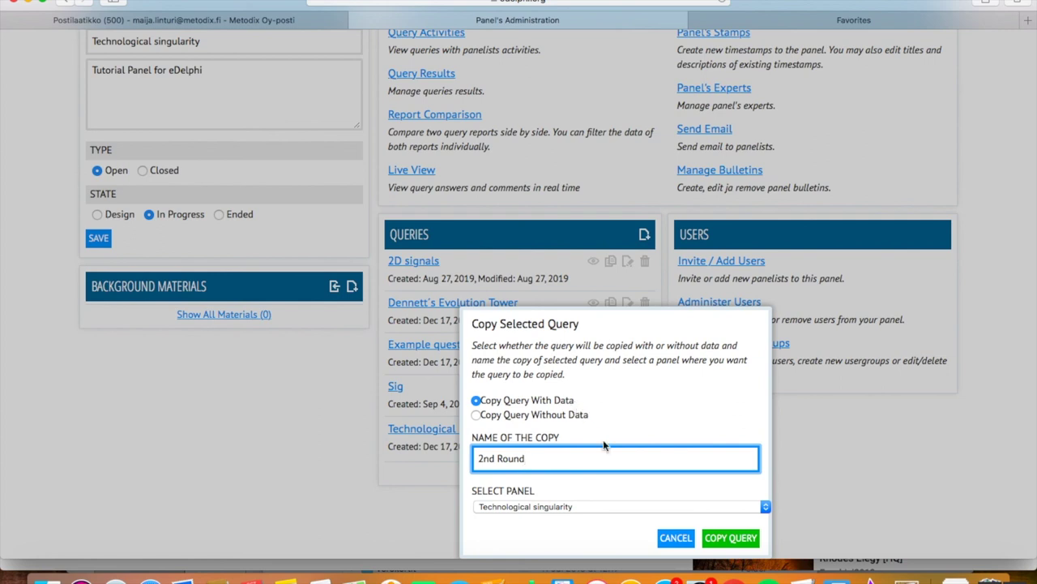
pyautogui.click(729, 538)
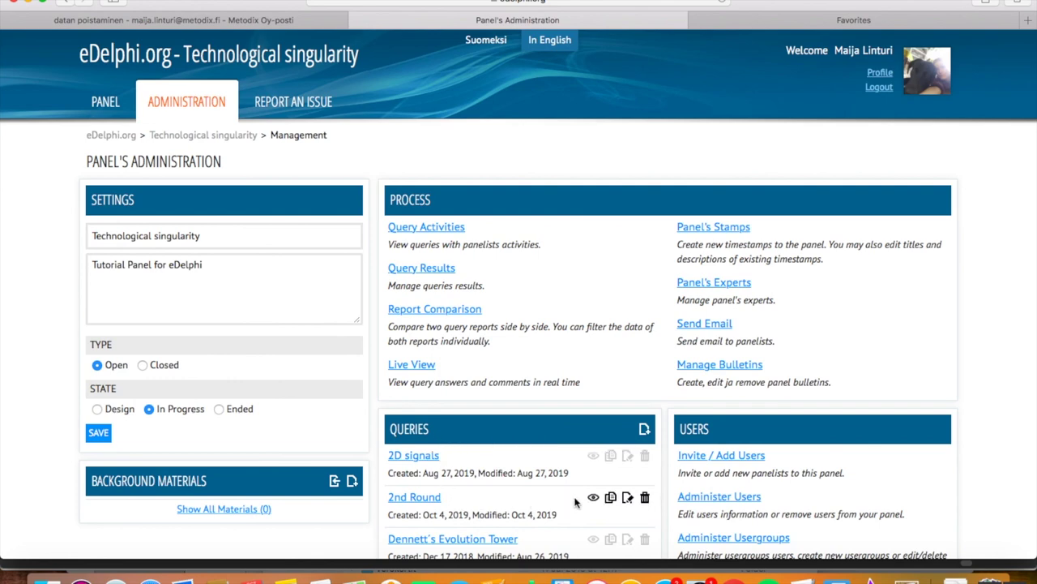
# Remove all query answers from 2nd Round, confirm the removal, and save the query.
pyautogui.click(628, 498)
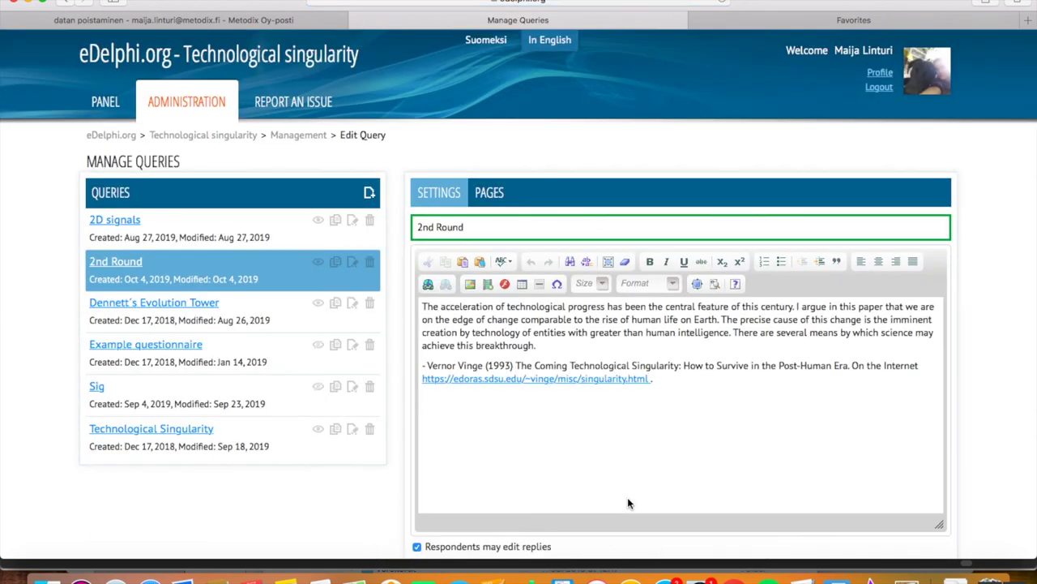
pyautogui.scroll(-3, 627, 497)
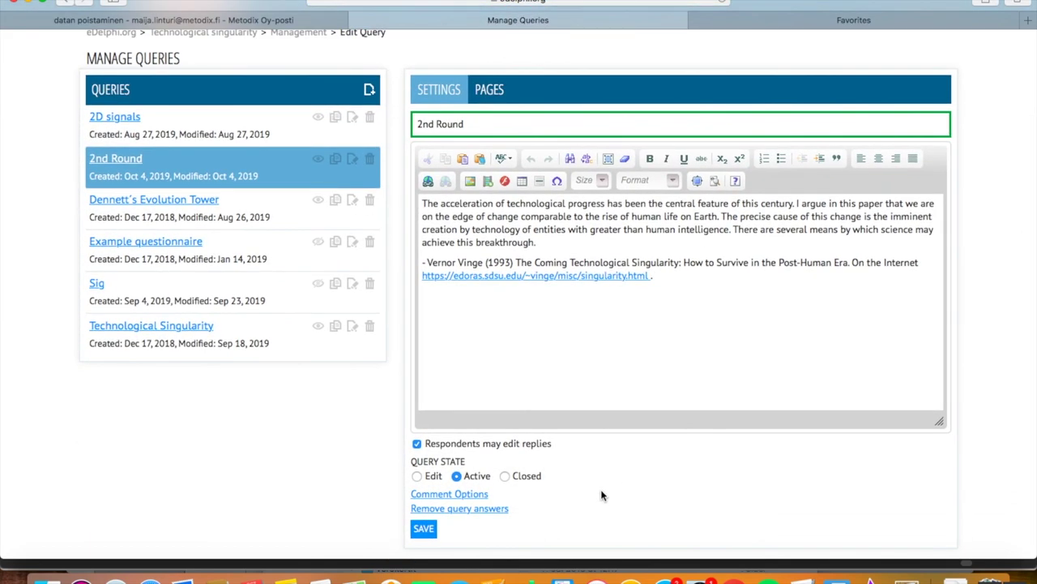
pyautogui.click(498, 509)
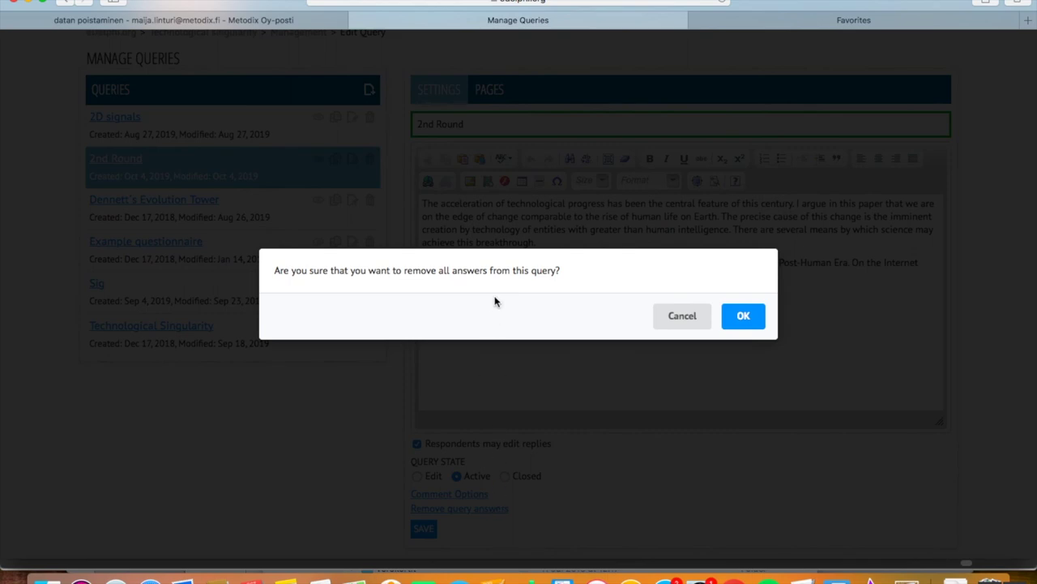
pyautogui.click(731, 317)
pyautogui.click(424, 529)
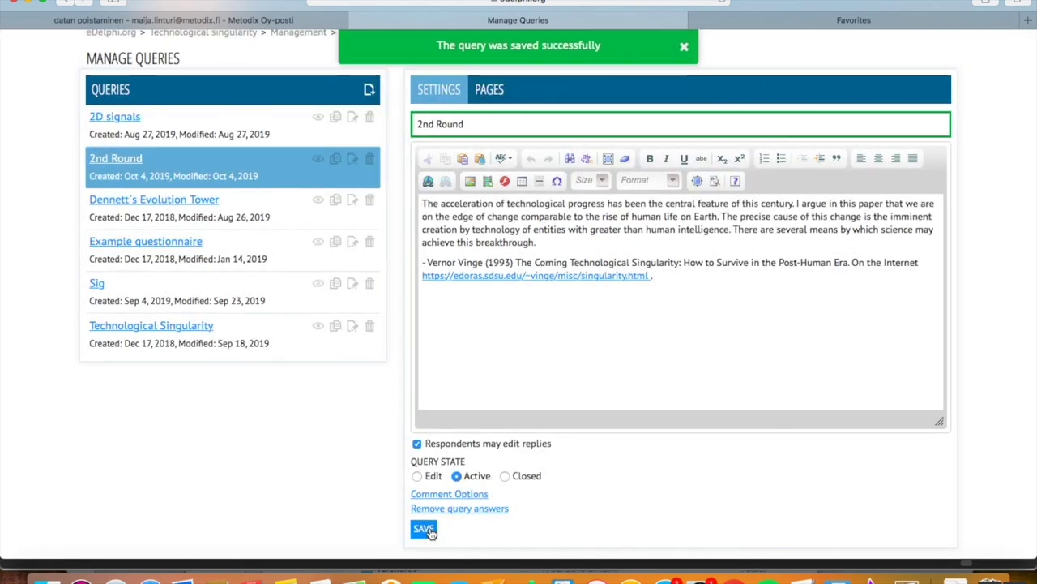
pyautogui.click(495, 87)
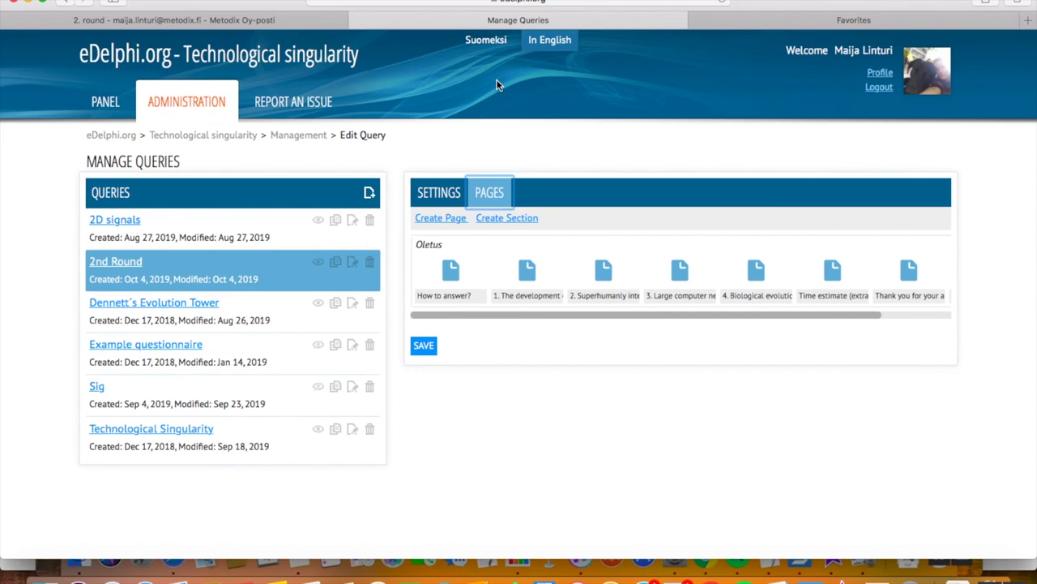
# Delete page 4, Biological evolution, and start a new 2D scale page.
pyautogui.click(570, 269)
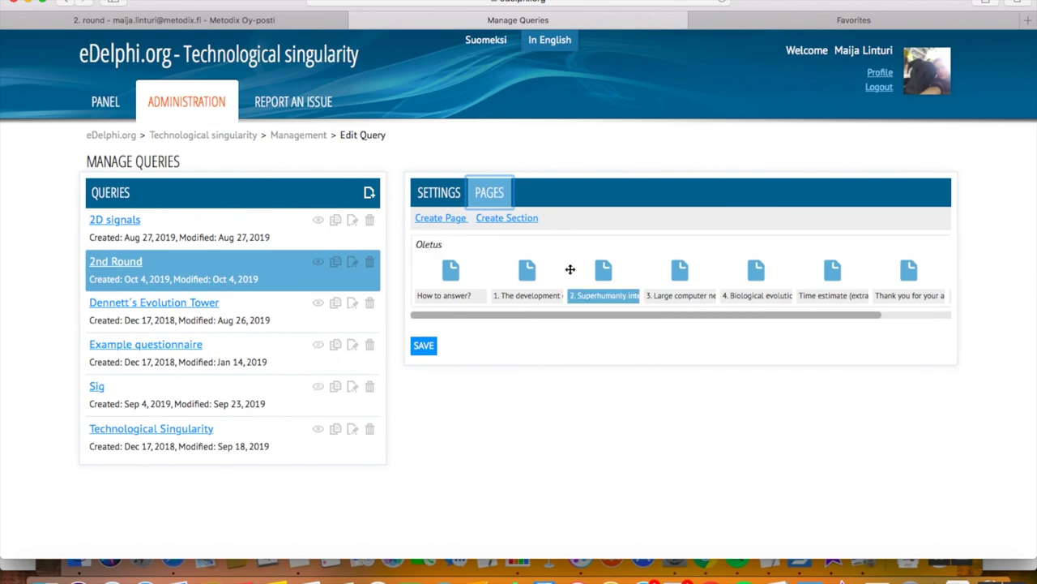
pyautogui.click(752, 296)
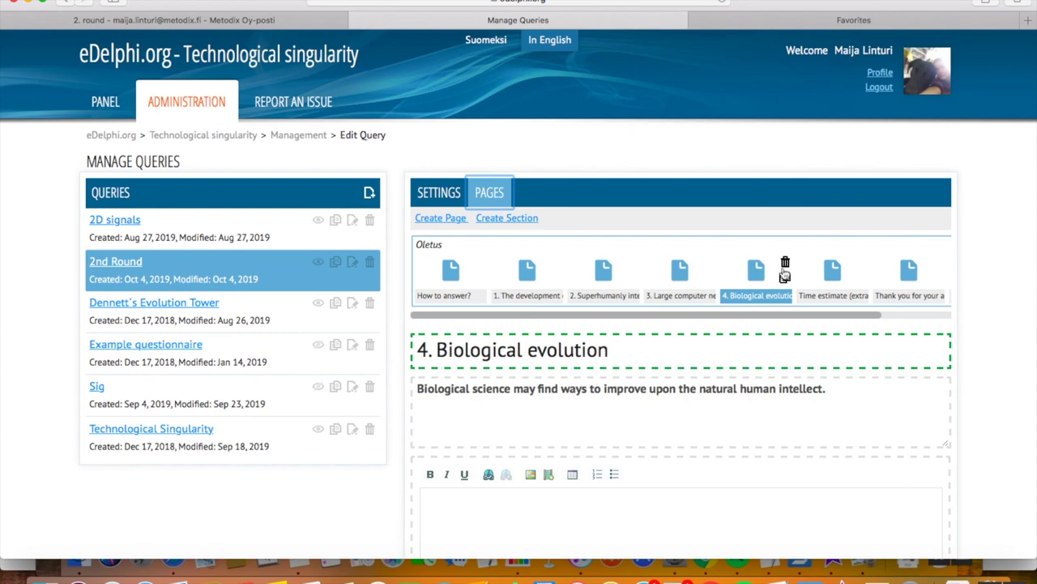
pyautogui.click(785, 264)
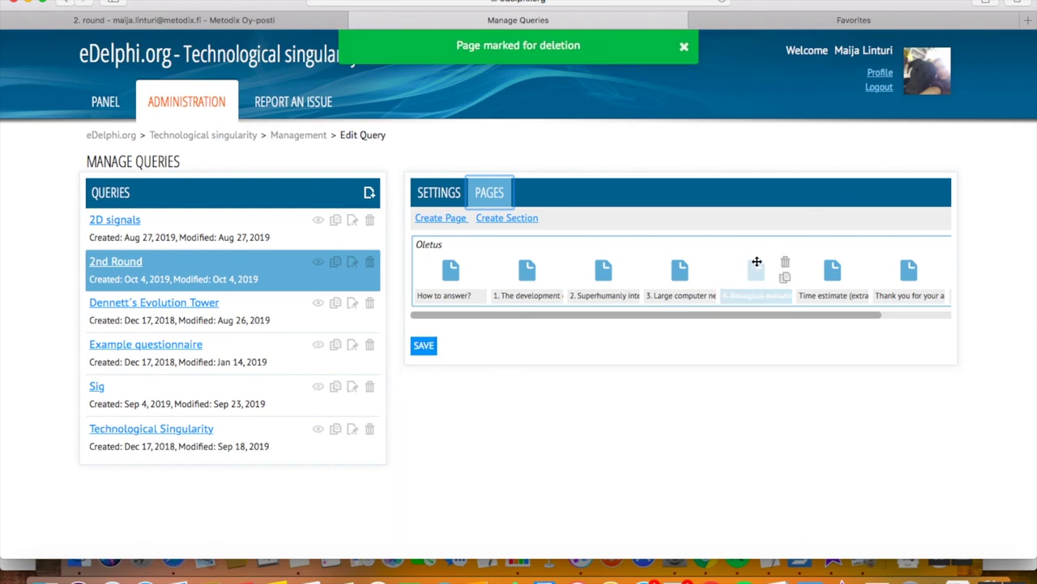
pyautogui.click(448, 218)
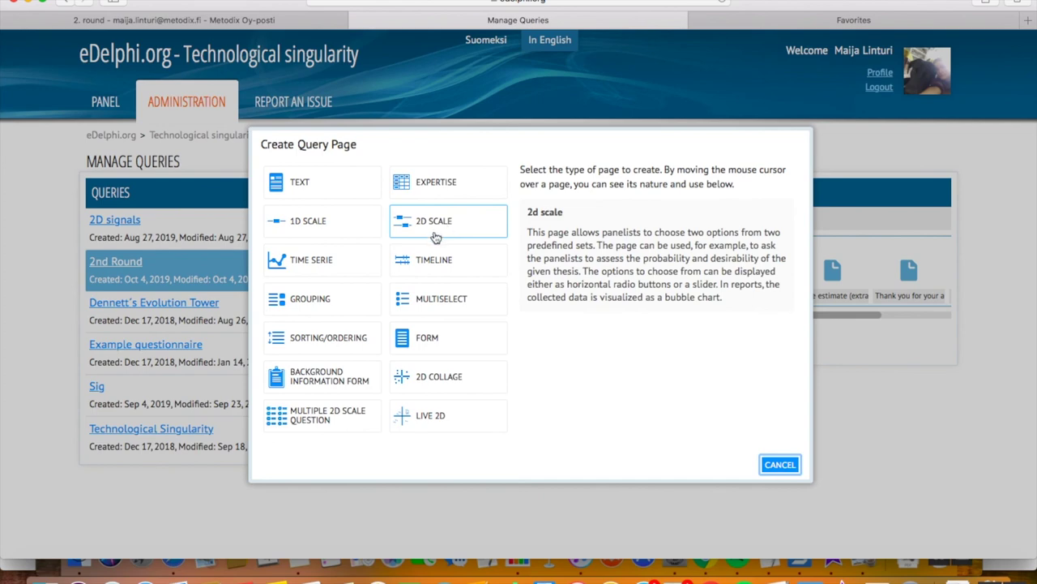
pyautogui.click(435, 236)
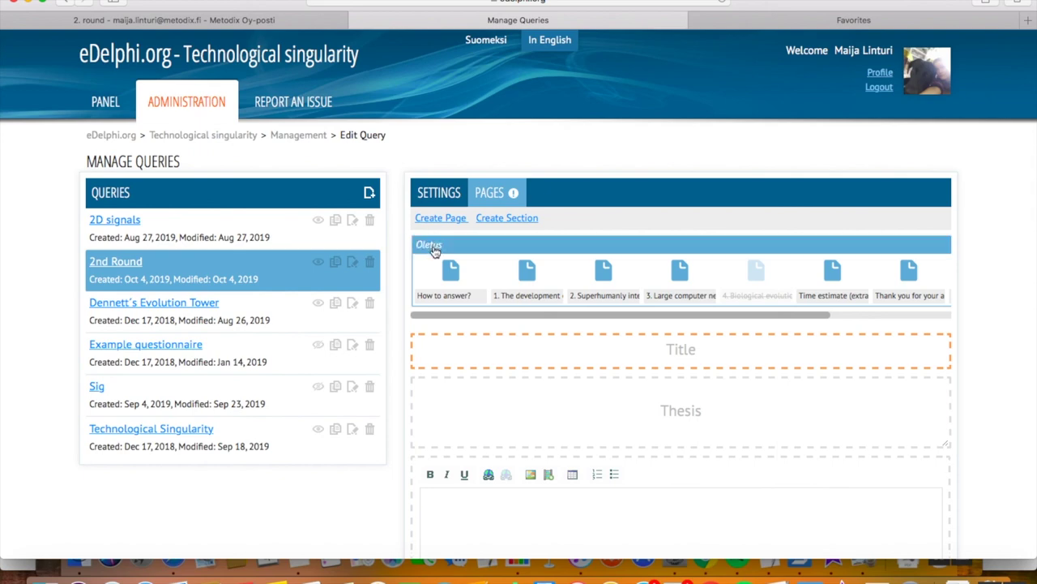
# Title the page 'Biological Evolution' and paste the thesis 'Biological evolution will increase the inequality'.
pyautogui.click(447, 354)
pyautogui.write('Biologic')
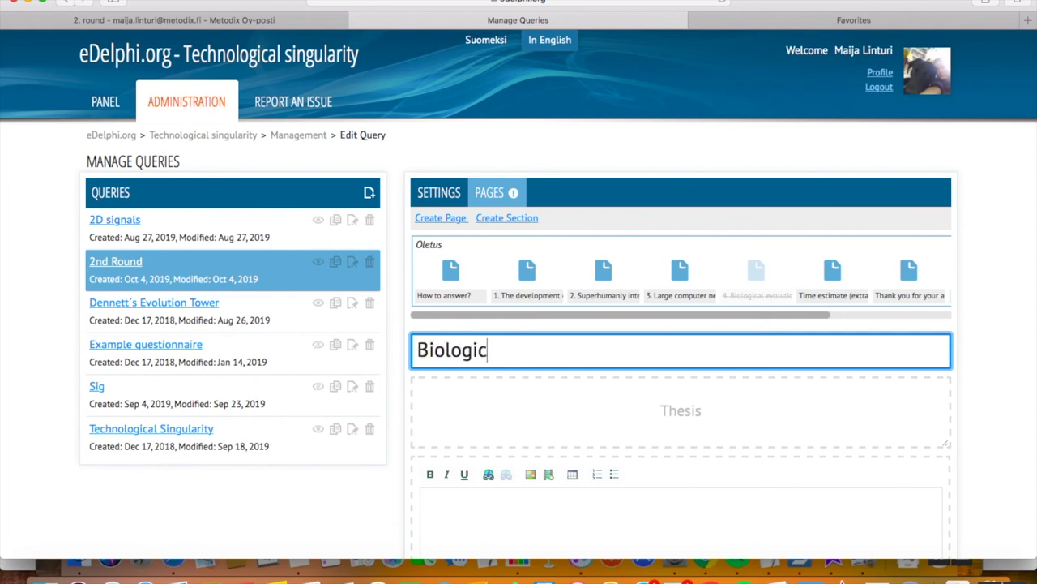
pyautogui.write('al Evolution')
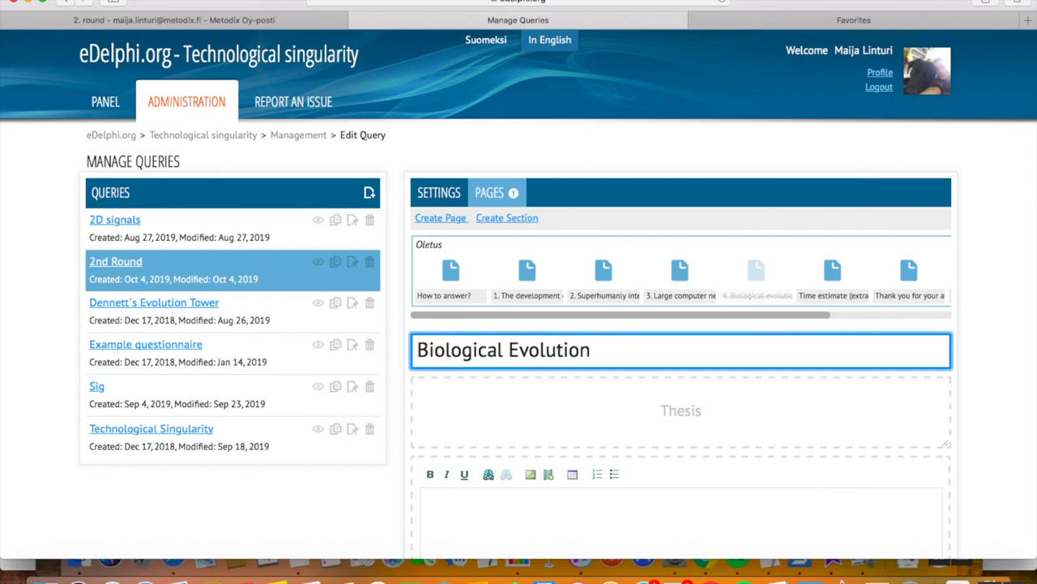
pyautogui.scroll(-3, 450, 350)
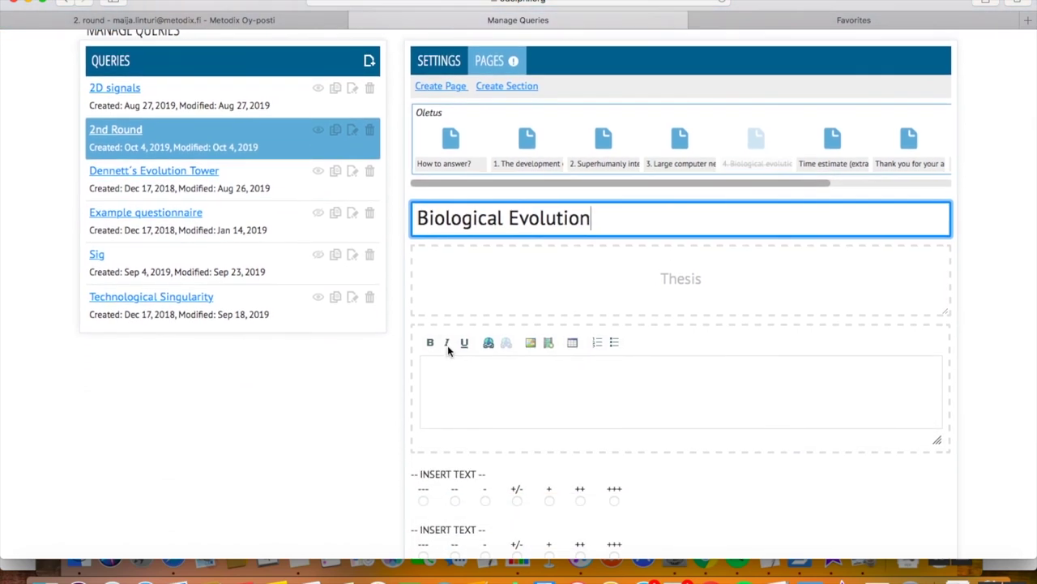
pyautogui.click(442, 274)
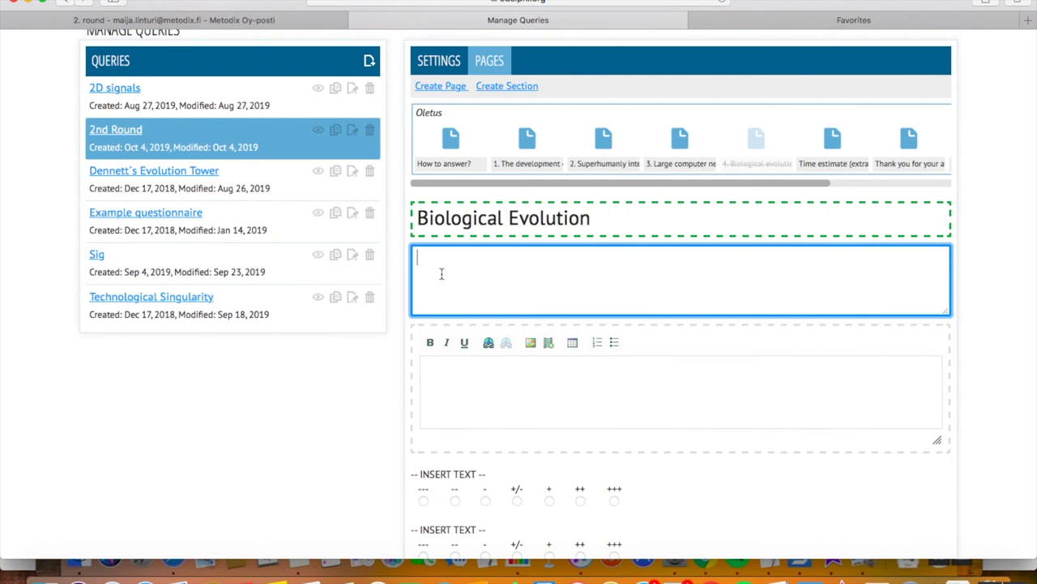
pyautogui.write('Biological evolution will increase the inequality')
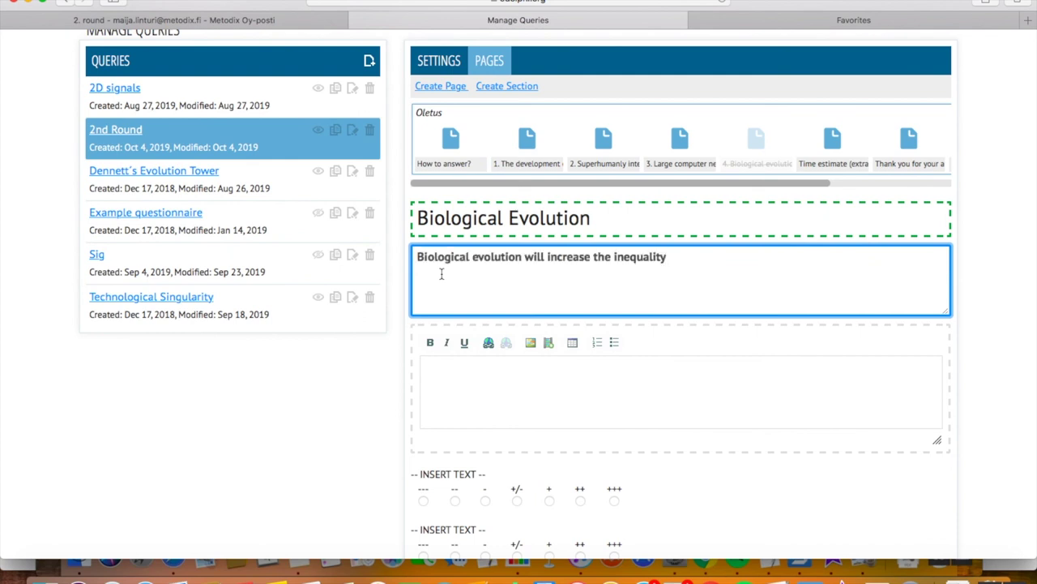
pyautogui.scroll(-2, 442, 274)
pyautogui.scroll(-3, 441, 274)
# Label the page's X axis 'Probability' and Y axis 'Desirability'.
pyautogui.click(444, 409)
pyautogui.scroll(-3, 444, 416)
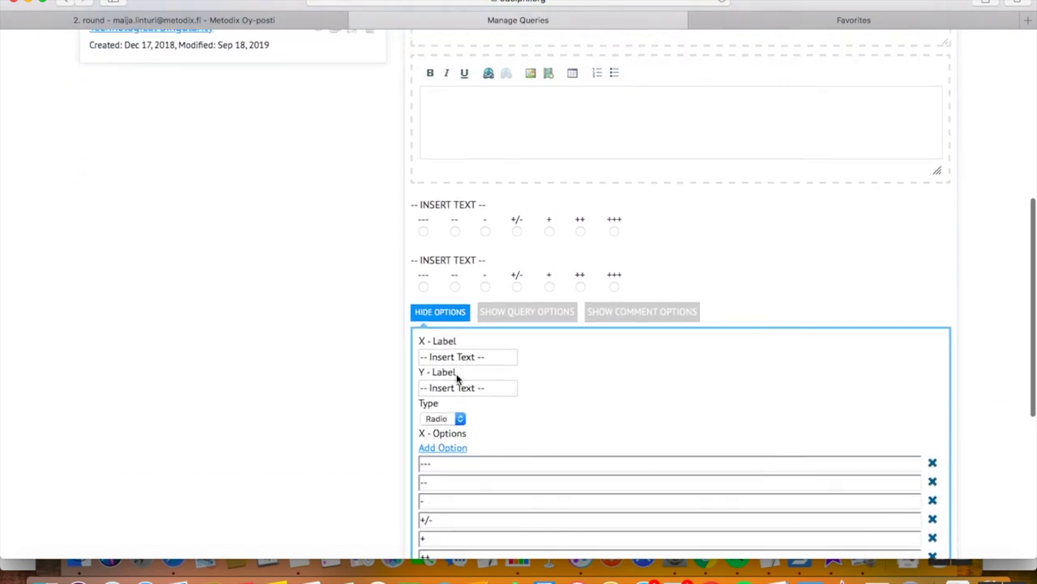
pyautogui.moveTo(489, 357); pyautogui.dragTo(418, 356)
pyautogui.write('Probability')
pyautogui.click(429, 388)
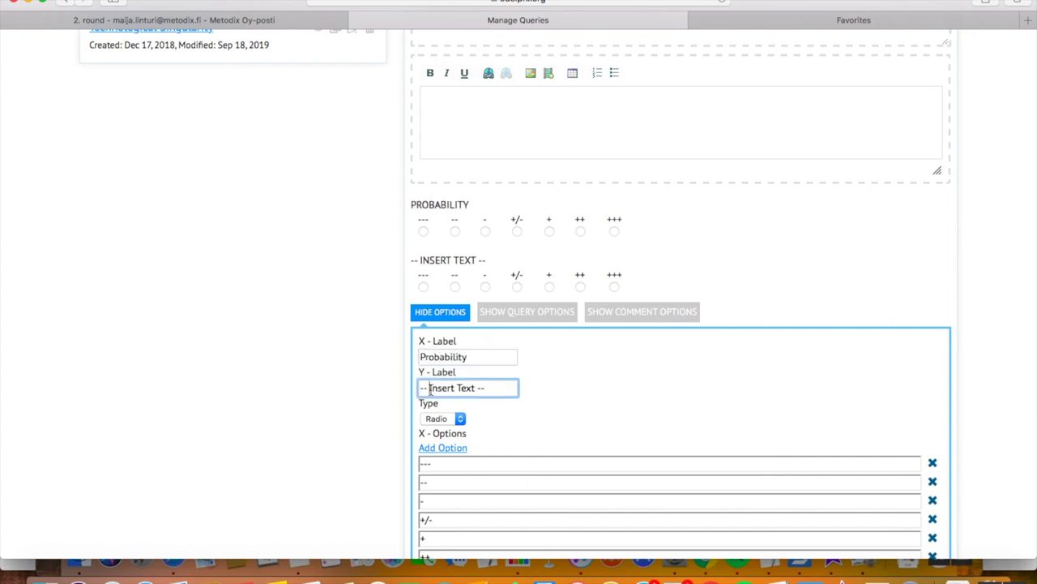
pyautogui.moveTo(493, 388); pyautogui.dragTo(403, 381)
pyautogui.write('Desirability')
# Make discussions and replies visible on the new page and save it.
pyautogui.scroll(-1, 489, 433)
pyautogui.scroll(-10, 489, 432)
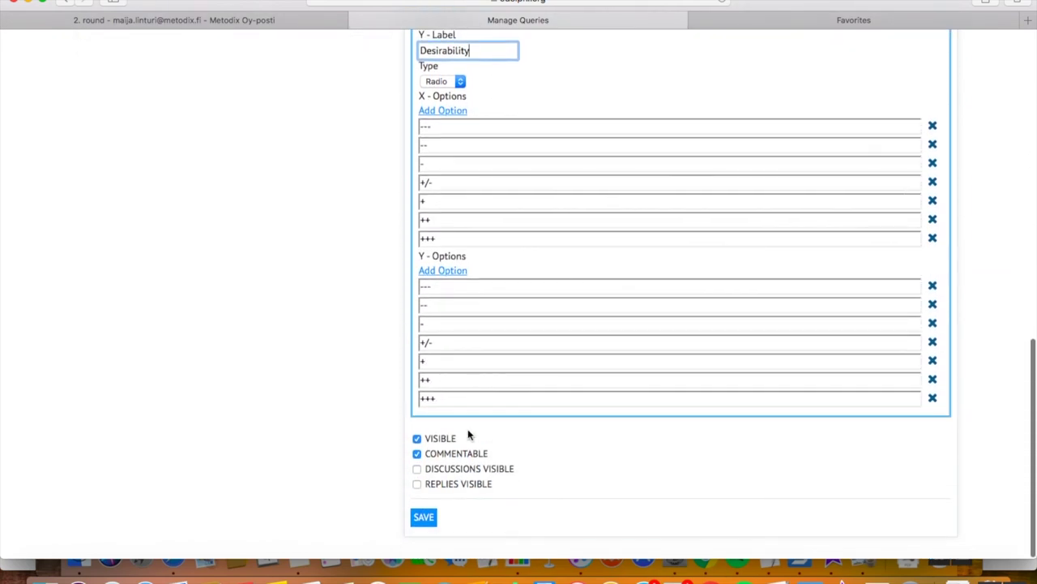
pyautogui.click(416, 469)
pyautogui.click(418, 485)
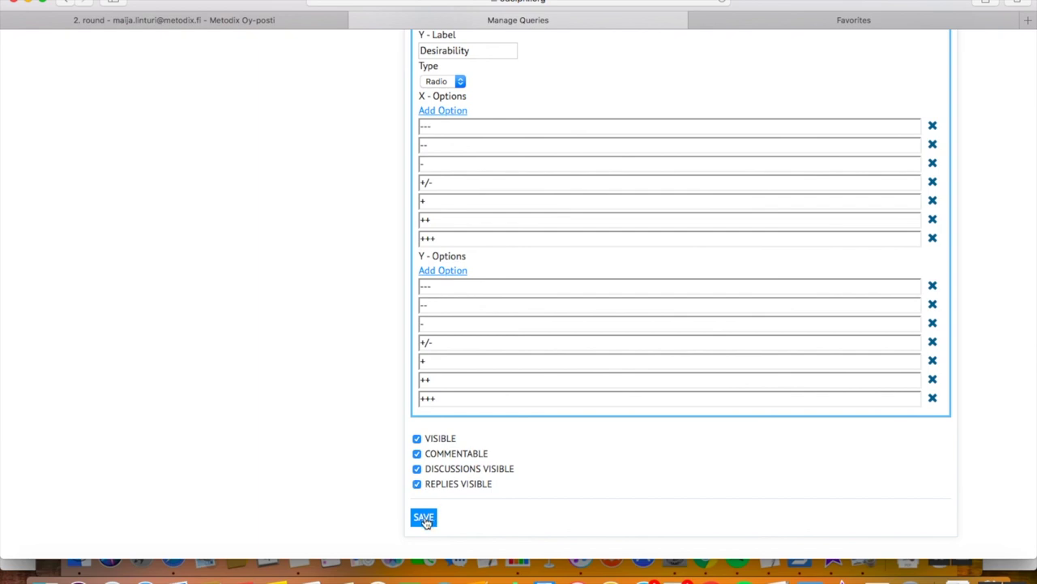
pyautogui.click(424, 519)
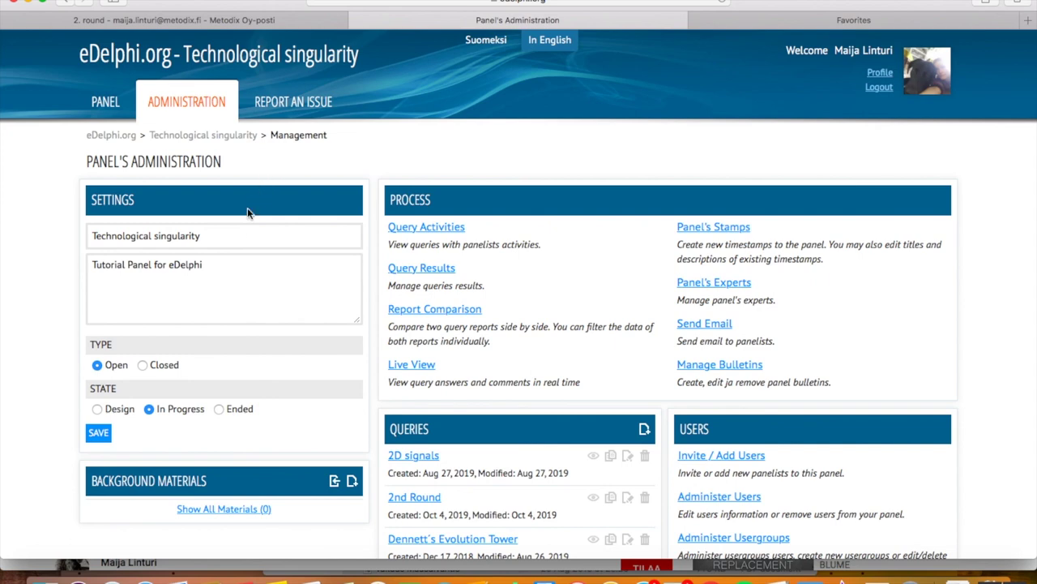
# Change the panel's state from In Progress to Ended and save.
pyautogui.click(219, 409)
pyautogui.click(98, 434)
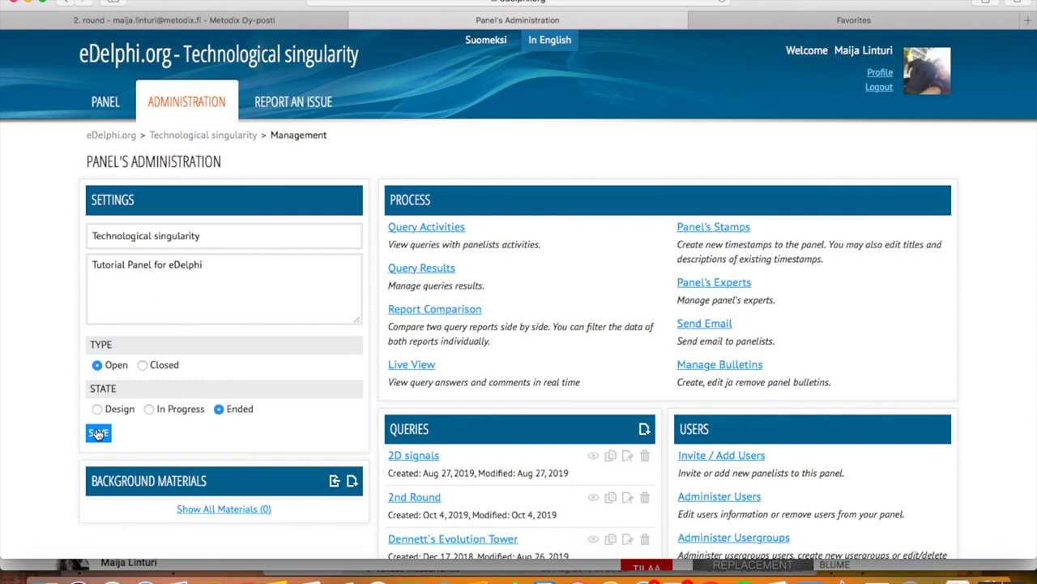